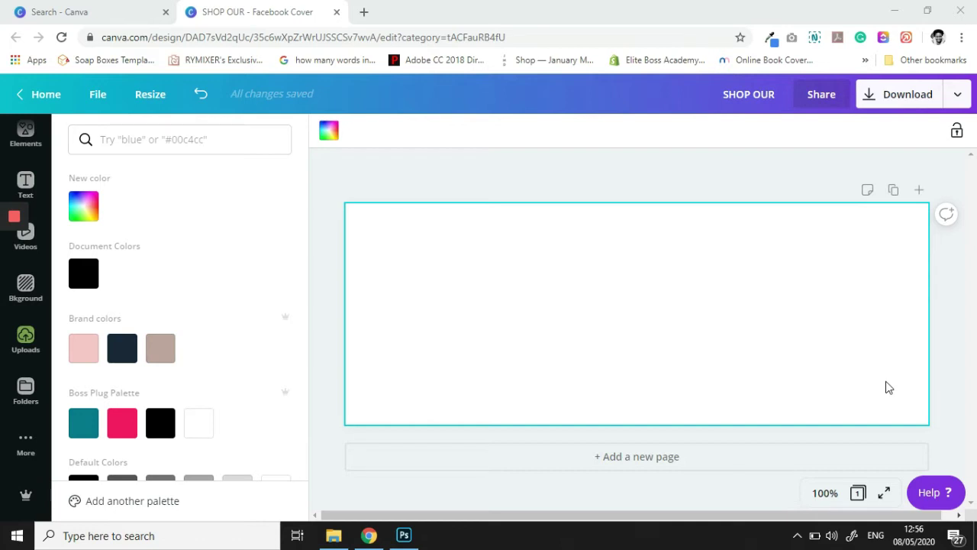
Fill the blank Facebook cover page with solid black #000000.
left_click(515, 316)
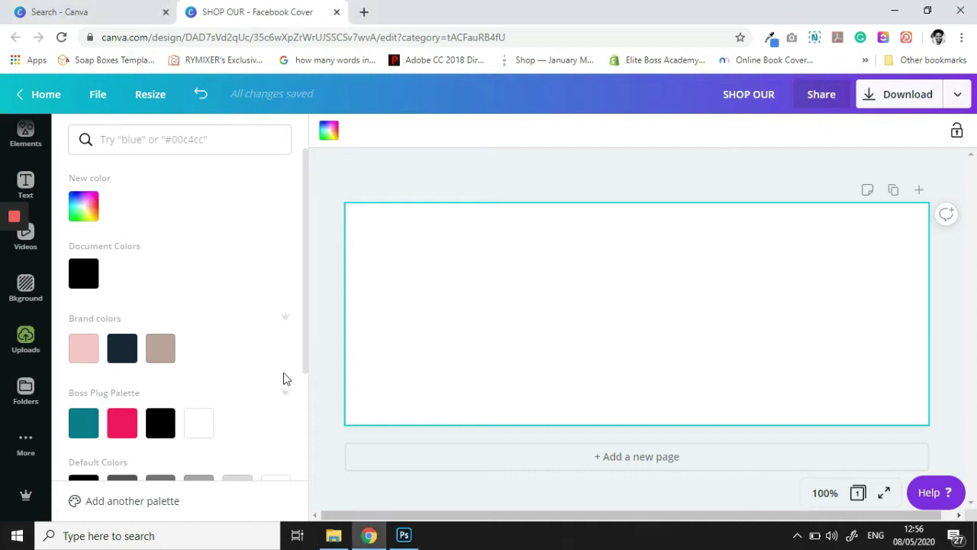
left_click(163, 427)
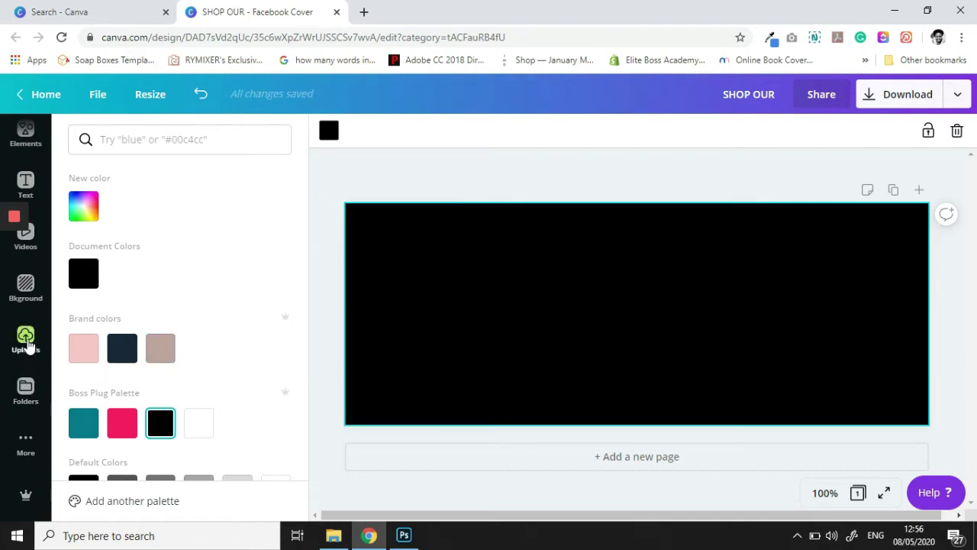
Add the dark gold geometric-line image from Uploads and stretch it across the whole page.
left_click(27, 343)
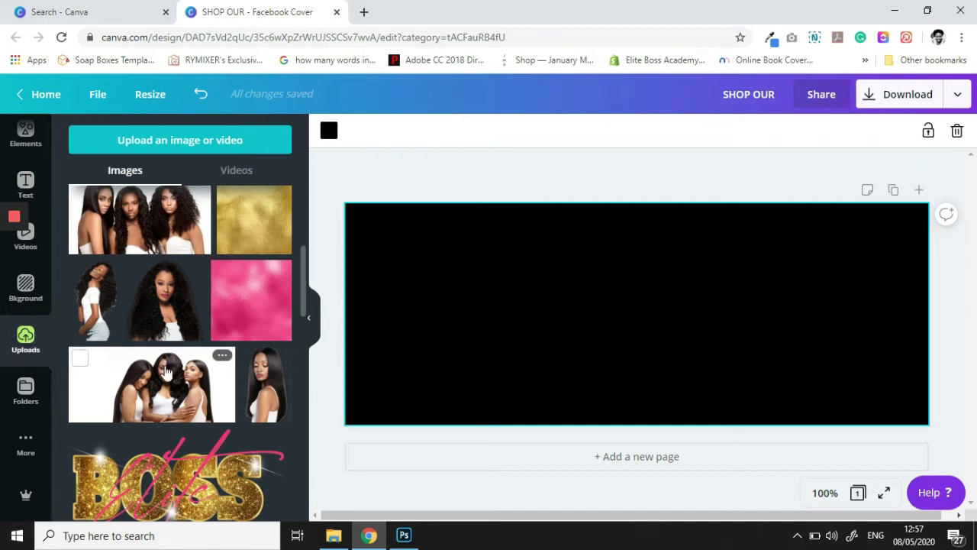
scroll(166, 372, "down", 3)
scroll(166, 372, "down", 8)
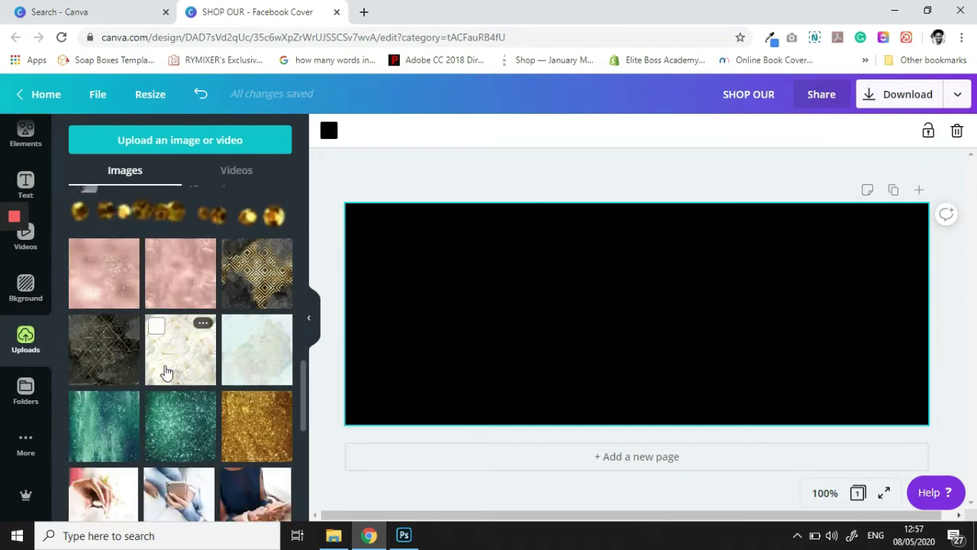
left_click(107, 337)
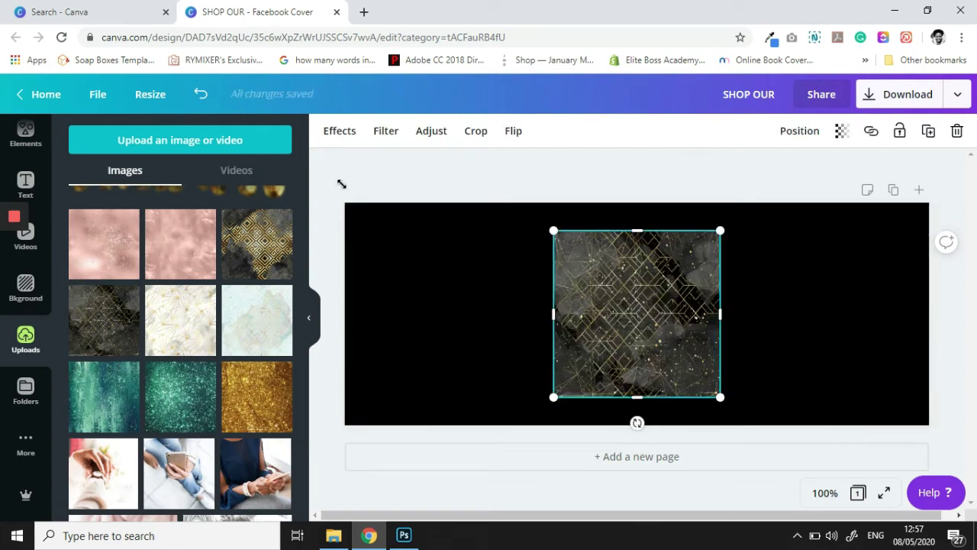
left_click_drag(339, 183, 322, 483)
left_click_drag(679, 315, 722, 302)
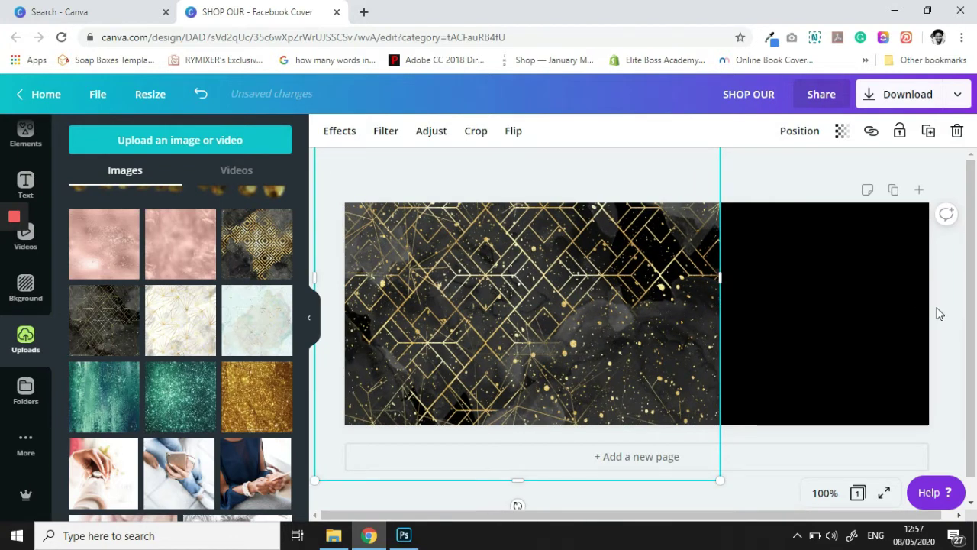
left_click_drag(940, 313, 943, 306)
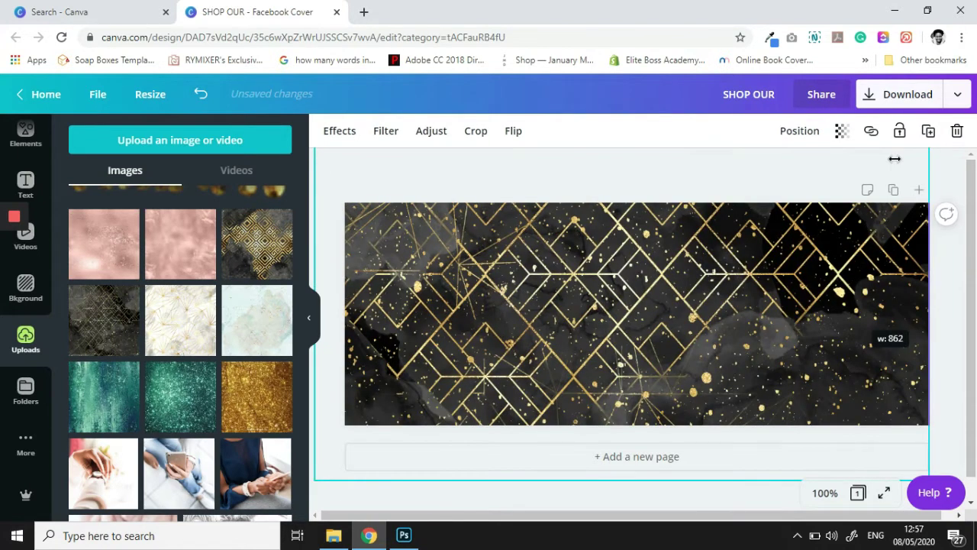
Lower the geometric image's transparency to 5.
left_click(841, 132)
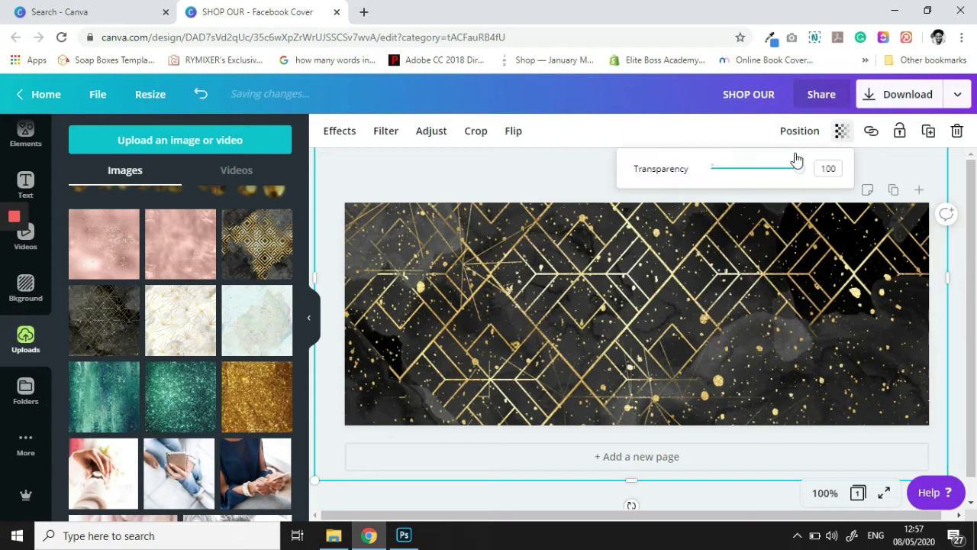
left_click(718, 169)
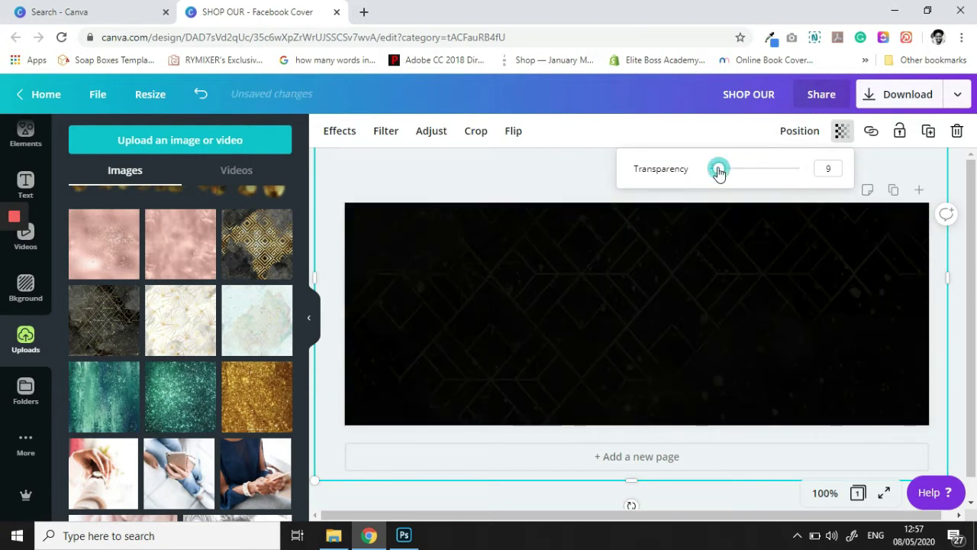
left_click_drag(718, 169, 715, 170)
Place the gold glitter image, enlarged and tilted about 7°, over the cover's left side.
scroll(102, 279, "up", 3)
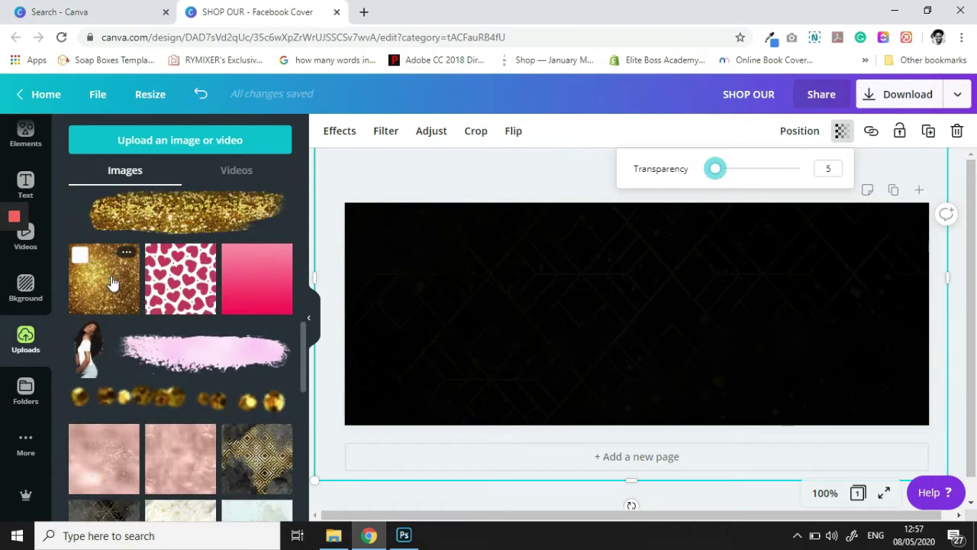
left_click(103, 278)
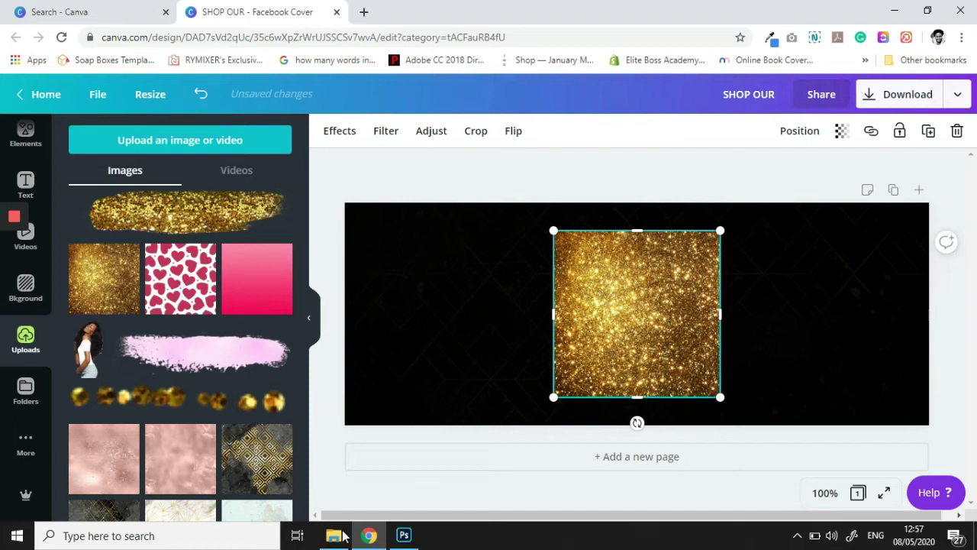
left_click_drag(554, 397, 381, 508)
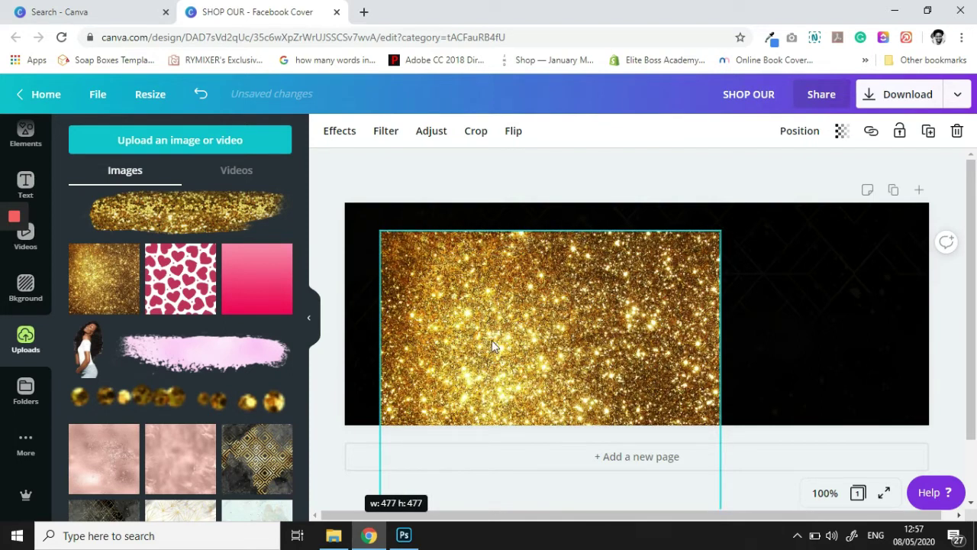
left_click_drag(486, 308, 451, 240)
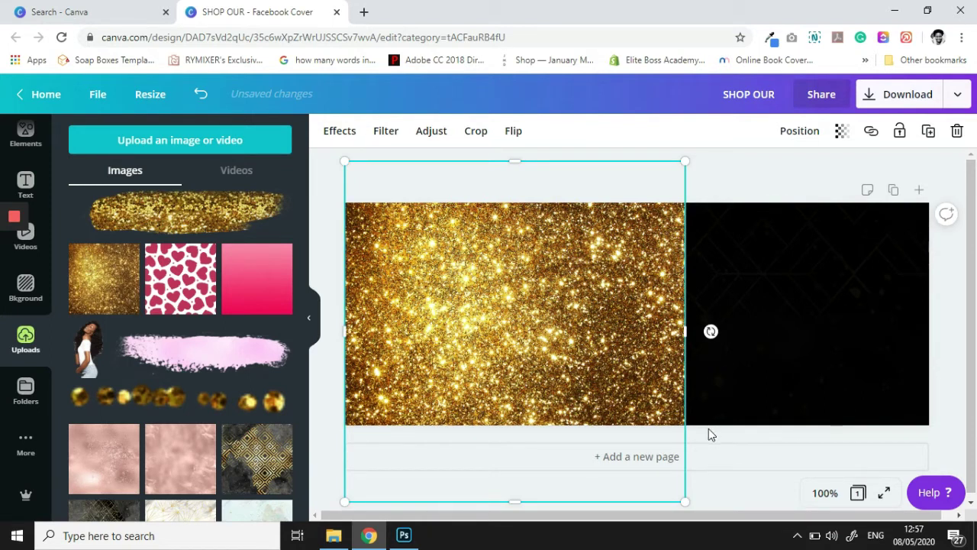
left_click_drag(711, 331, 701, 504)
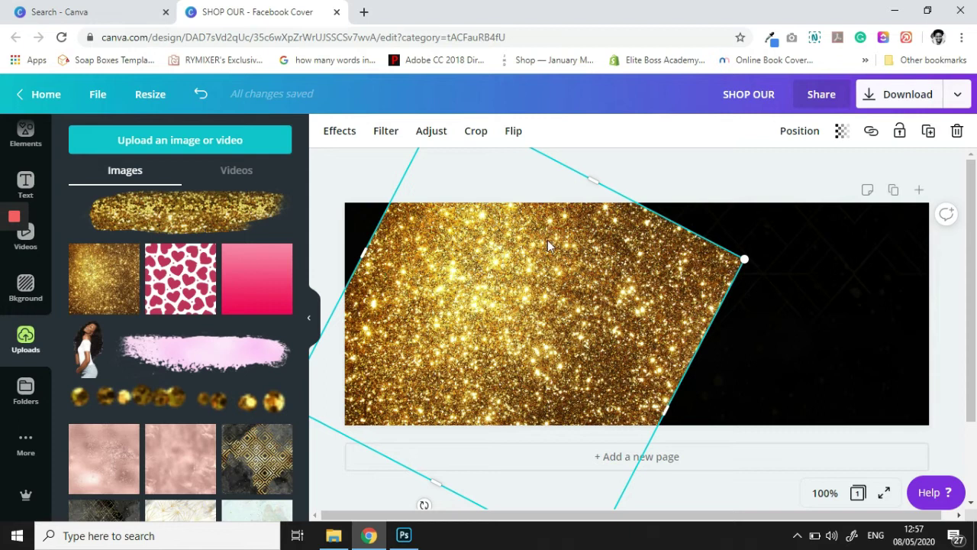
left_click_drag(509, 207, 496, 188)
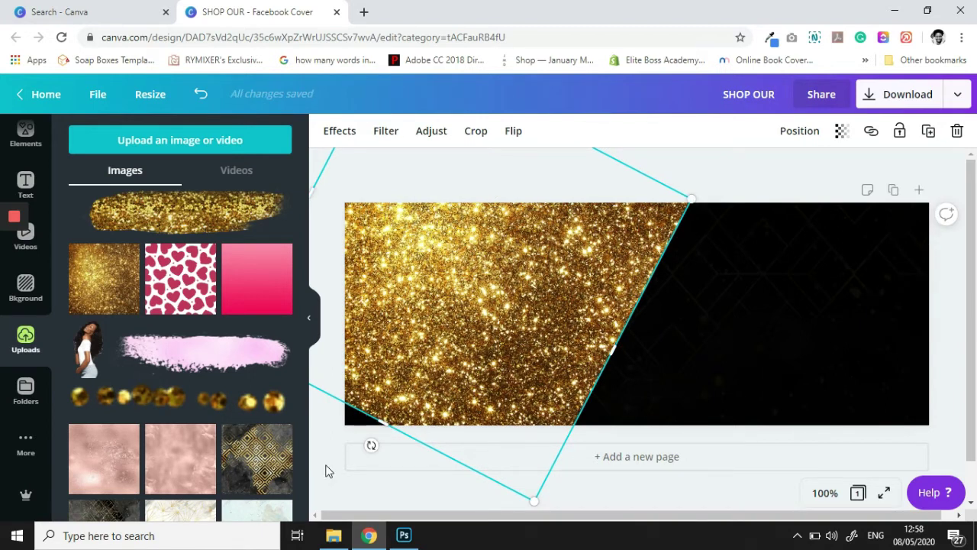
left_click_drag(324, 463, 327, 463)
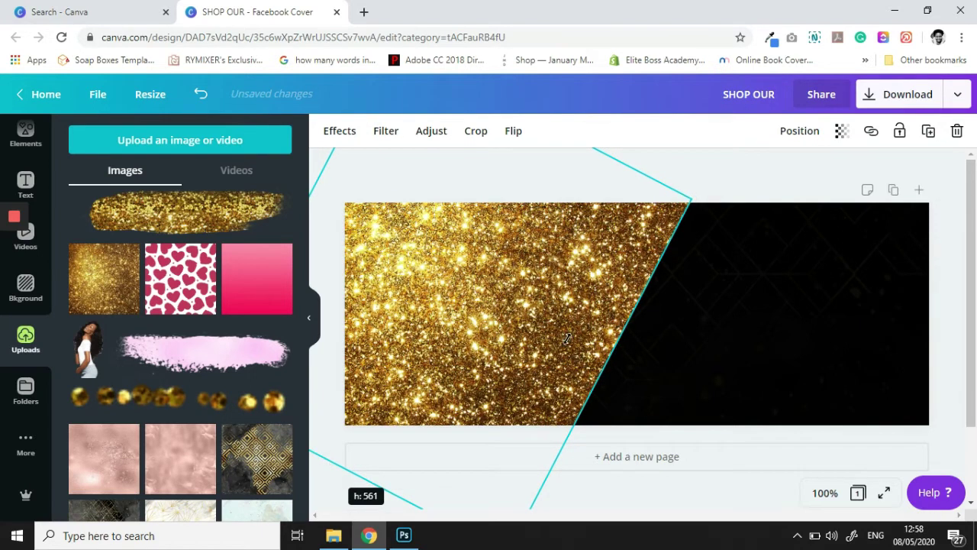
left_click(717, 173)
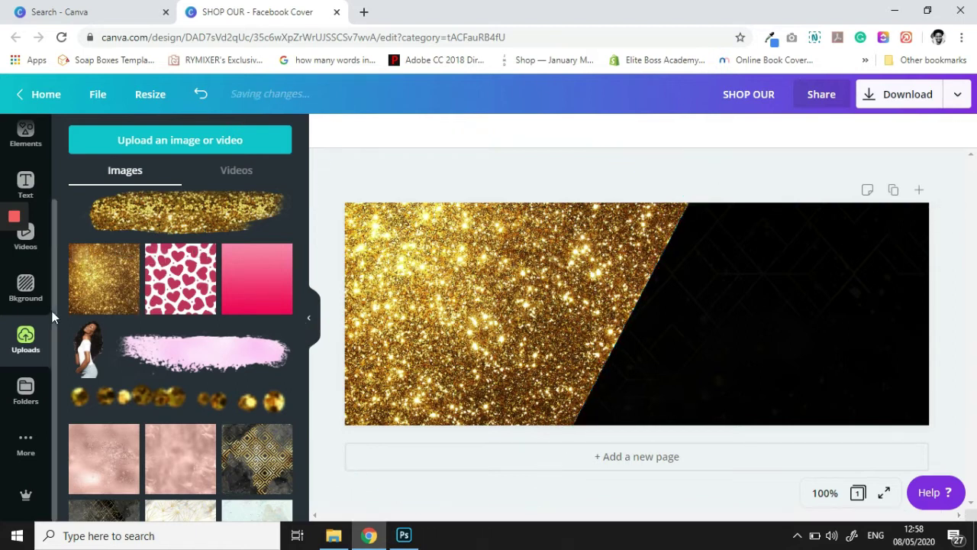
Add a square from Elements, stretch it beyond the page edges and tilt it over the glitter.
left_click(27, 134)
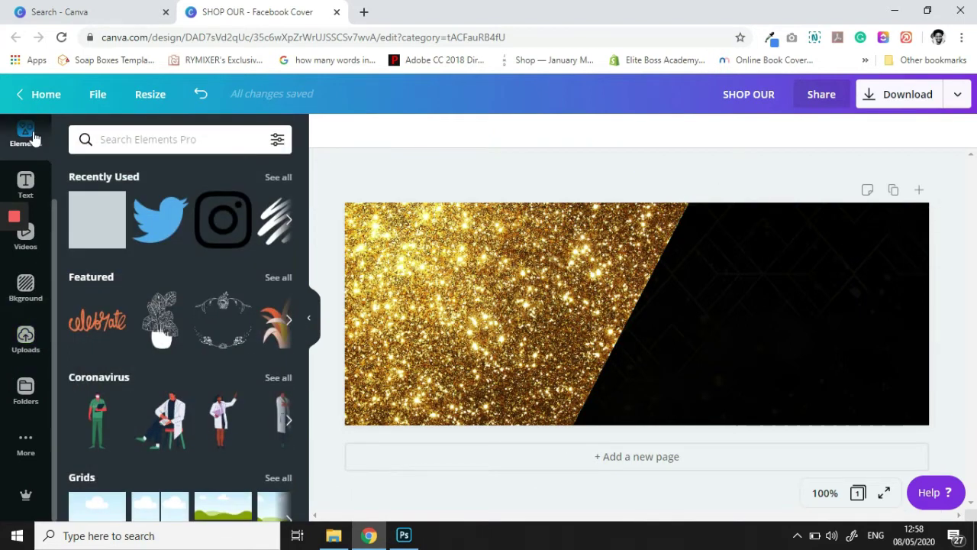
left_click(86, 220)
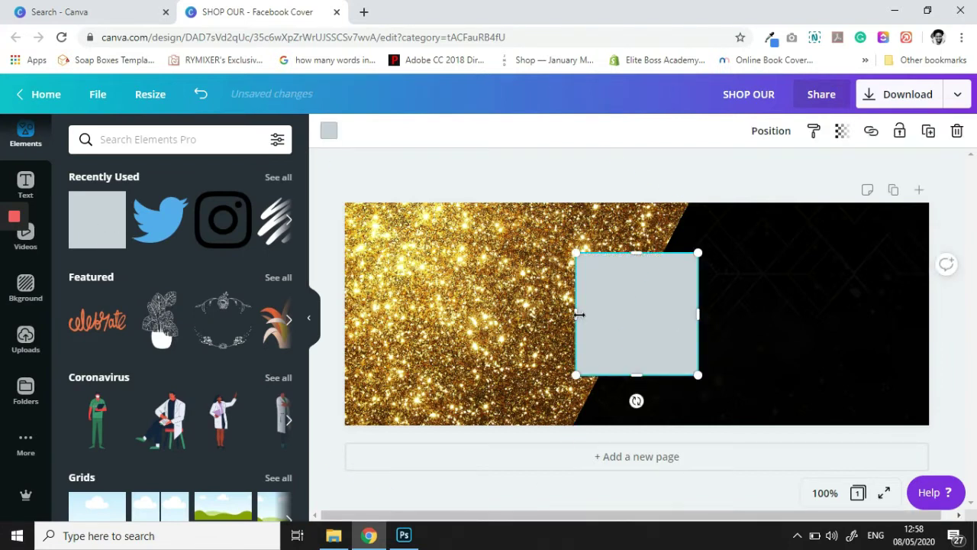
left_click_drag(576, 314, 421, 314)
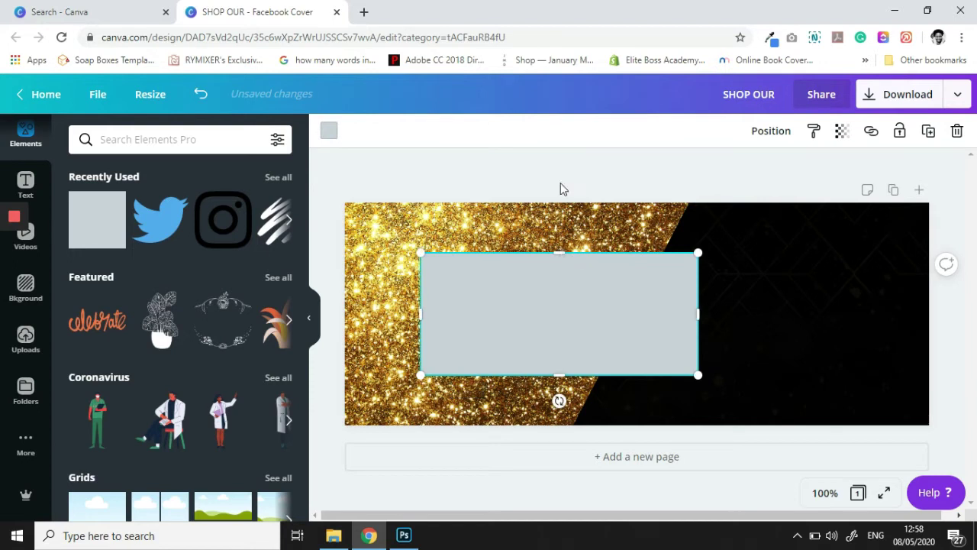
left_click_drag(560, 252, 572, 148)
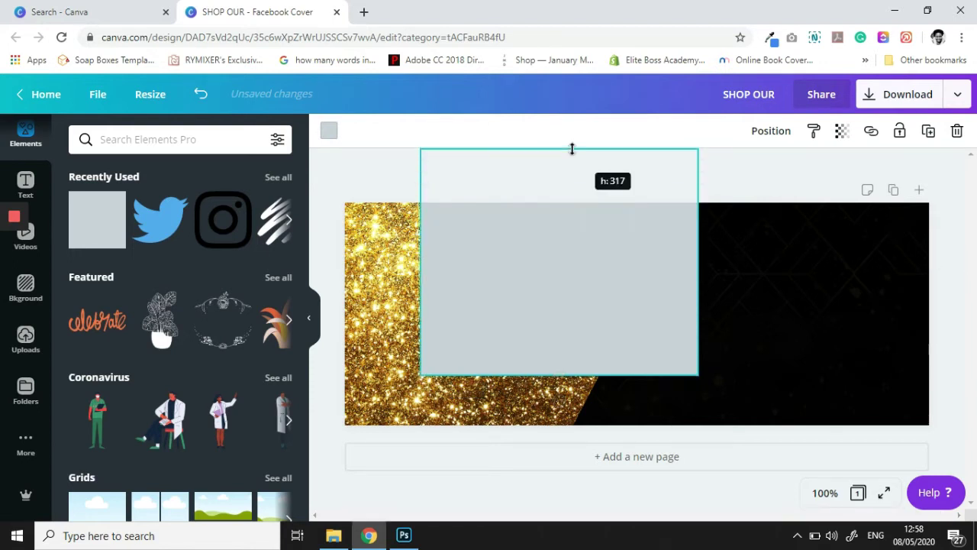
left_click_drag(562, 379, 560, 375)
left_click_drag(513, 517, 515, 515)
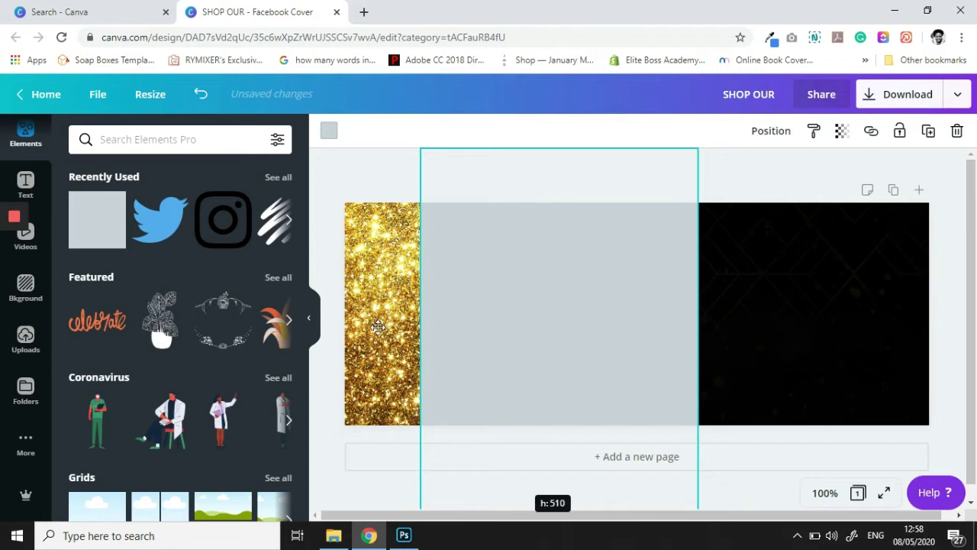
left_click_drag(375, 327, 614, 368)
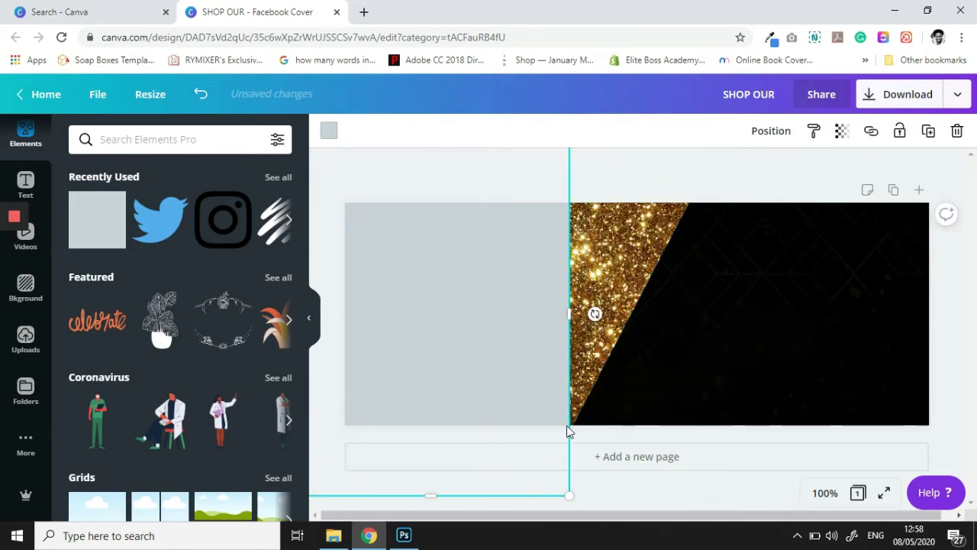
left_click_drag(566, 434, 619, 346)
left_click_drag(504, 341, 559, 343)
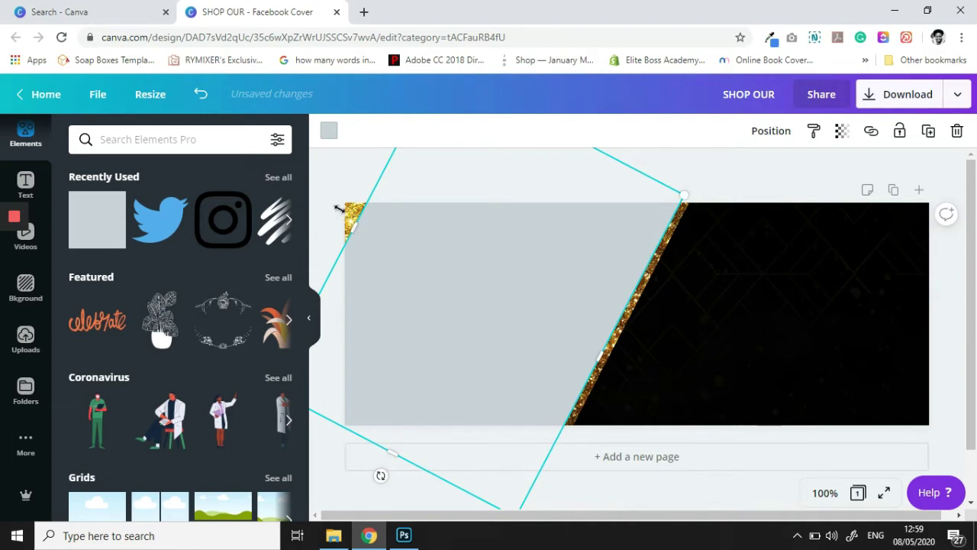
left_click_drag(323, 192, 453, 109)
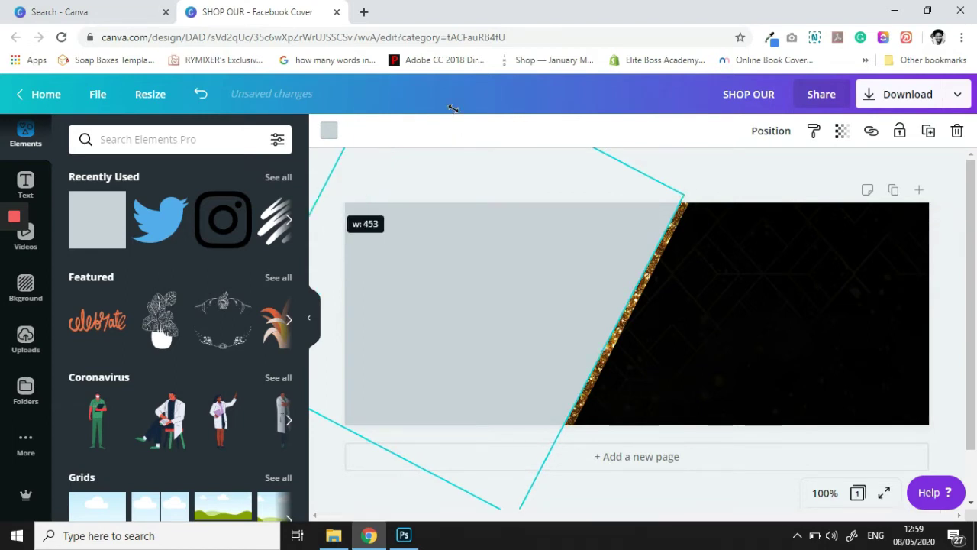
Colour the slanted shape black so only a thin gold stripe shows.
left_click(328, 131)
left_click(84, 275)
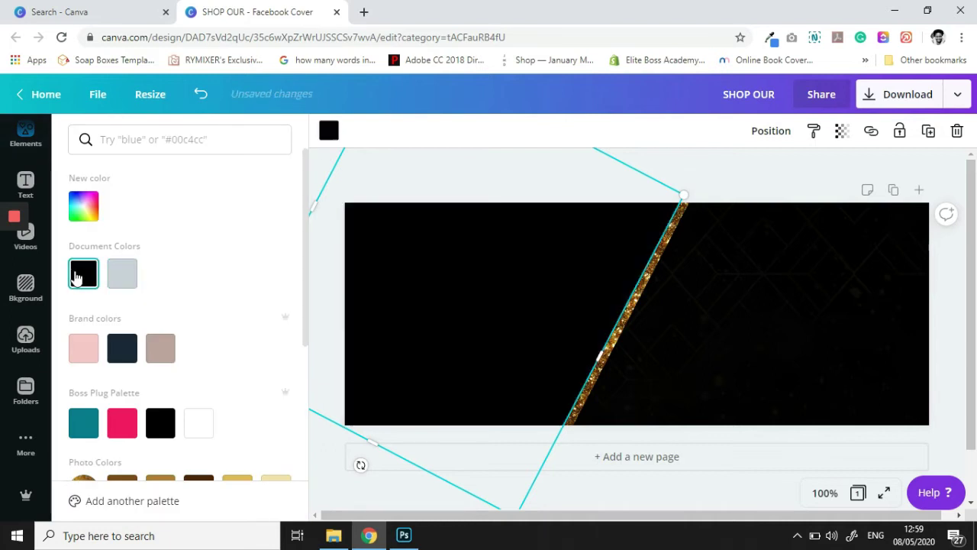
left_click(768, 177)
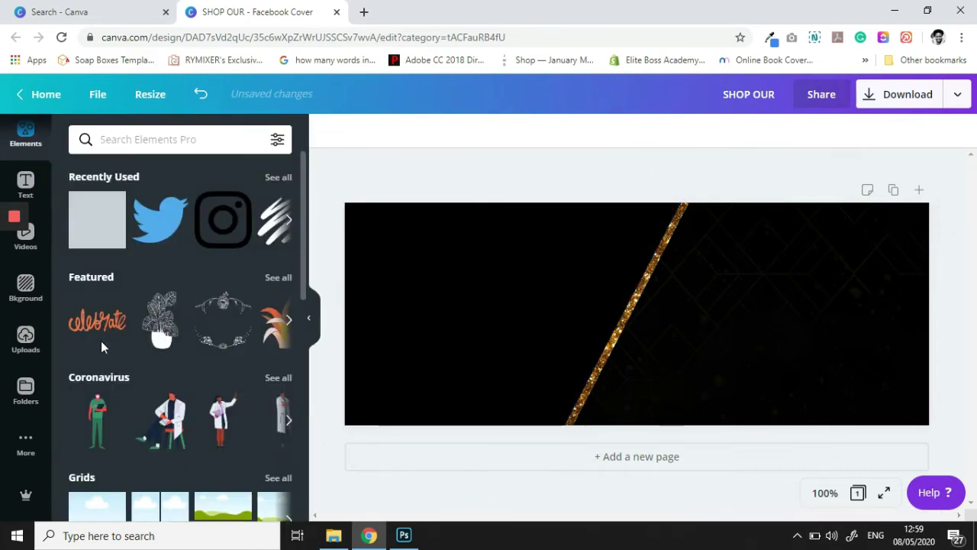
Add the gold dots image and stretch it along the full bottom edge of the cover.
scroll(96, 367, "down", 2)
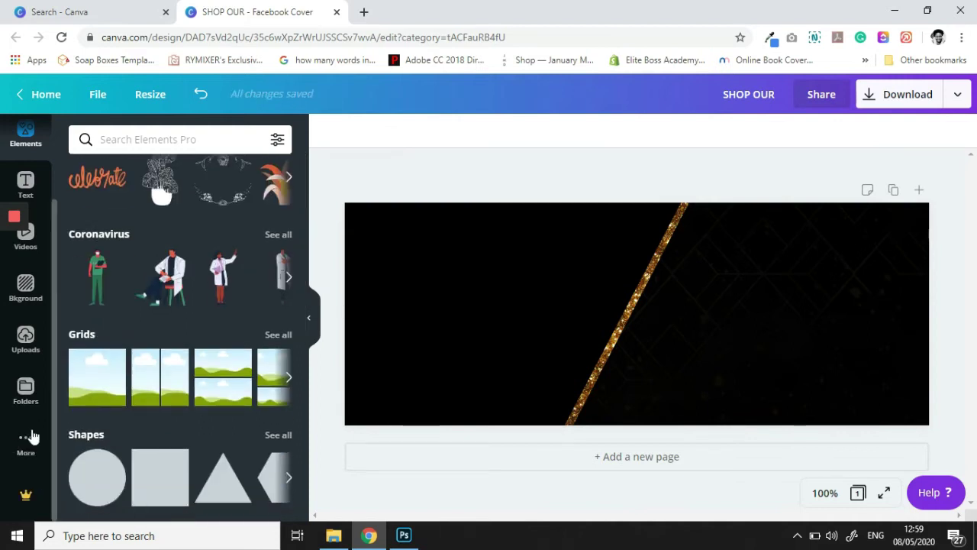
left_click(29, 353)
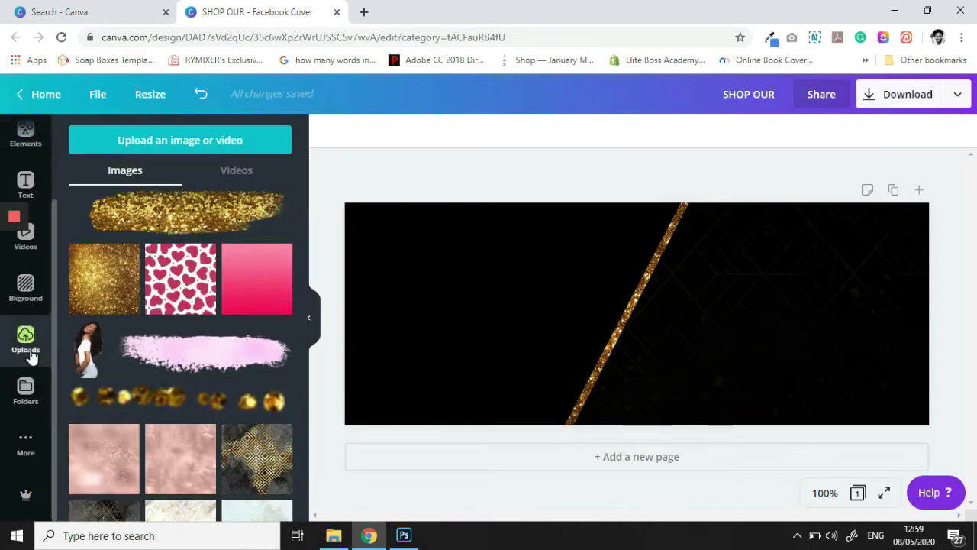
left_click(200, 401)
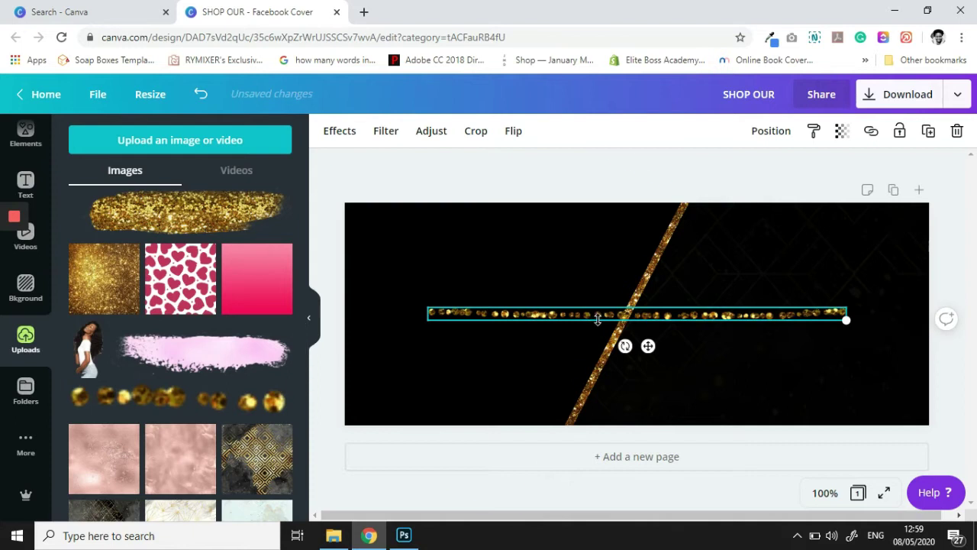
left_click_drag(596, 316, 506, 417)
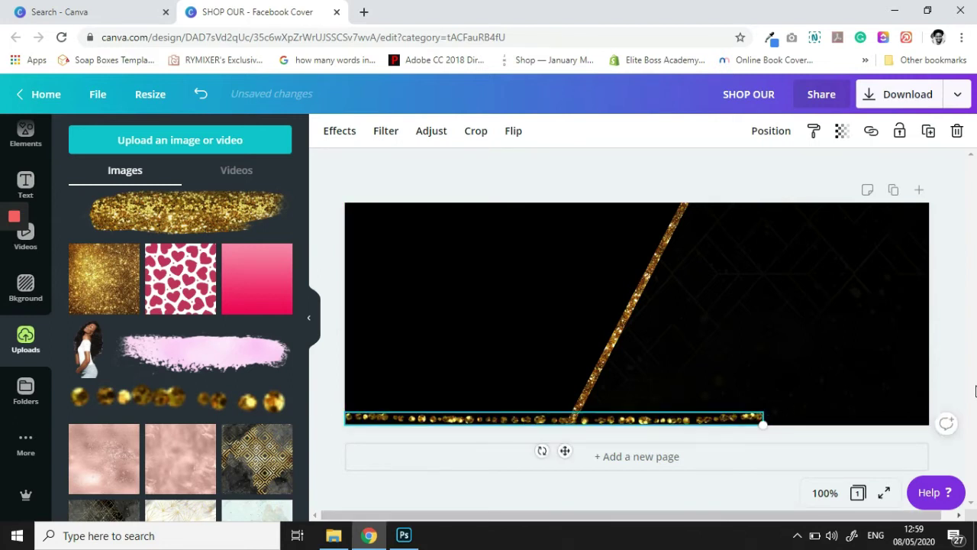
left_click_drag(975, 391, 964, 386)
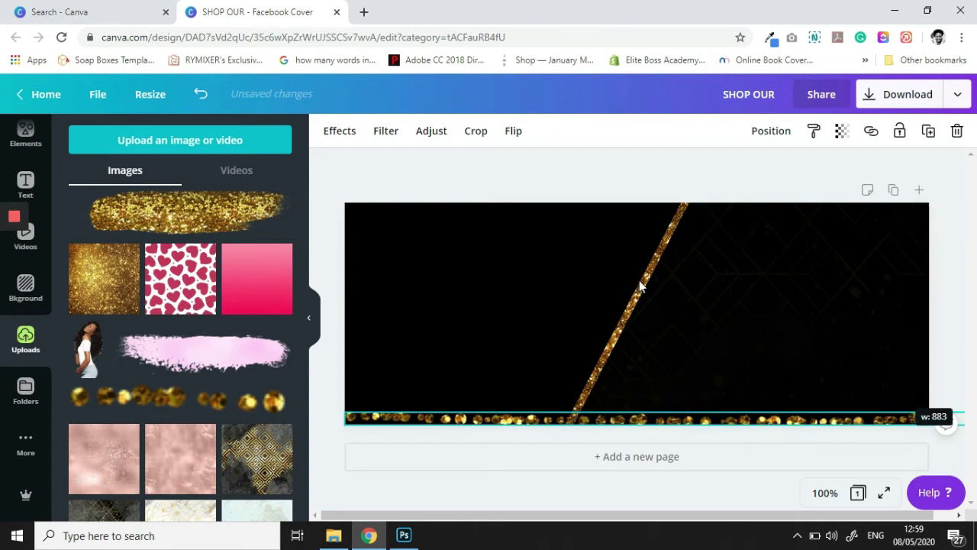
left_click(556, 186)
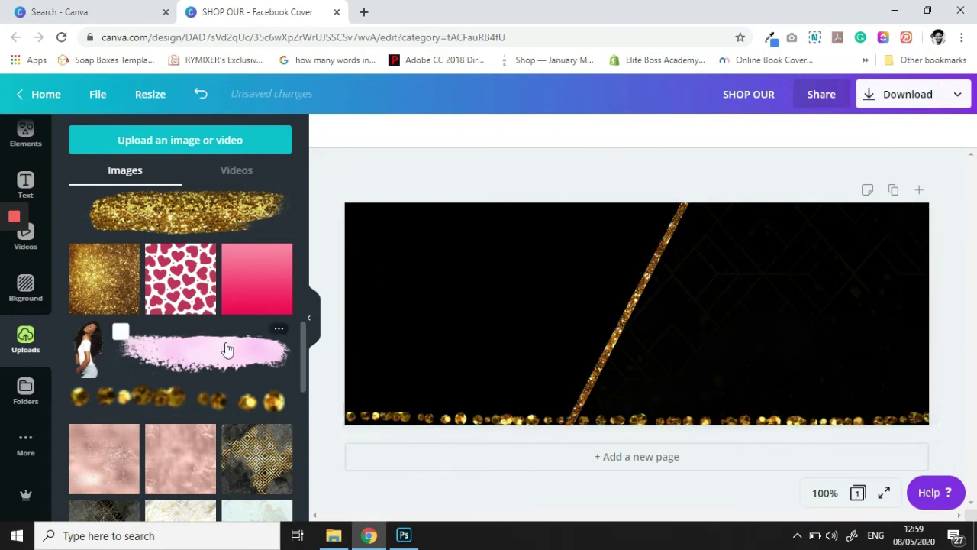
Place the gold glitter brush stroke along the top edge, from the left corner to the stripe.
left_click(168, 227)
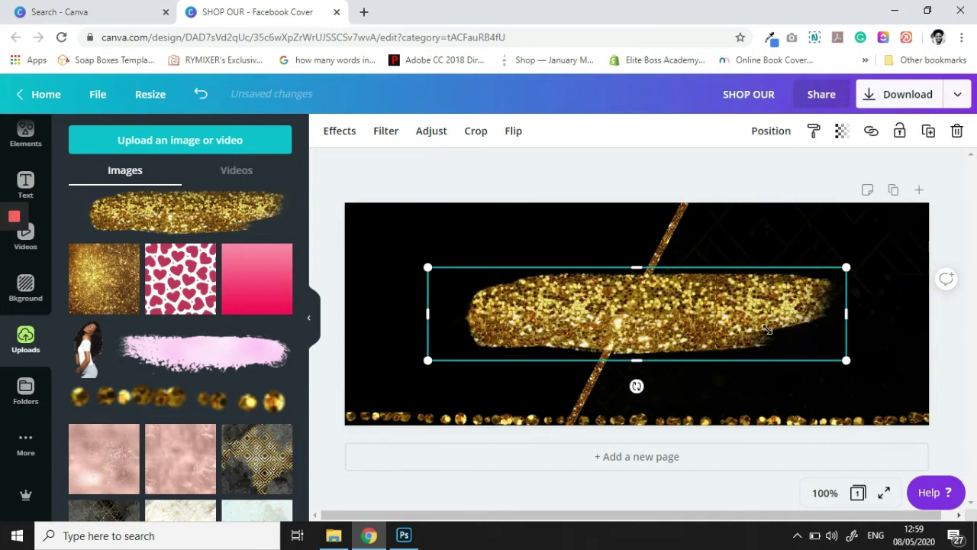
left_click_drag(846, 360, 721, 332)
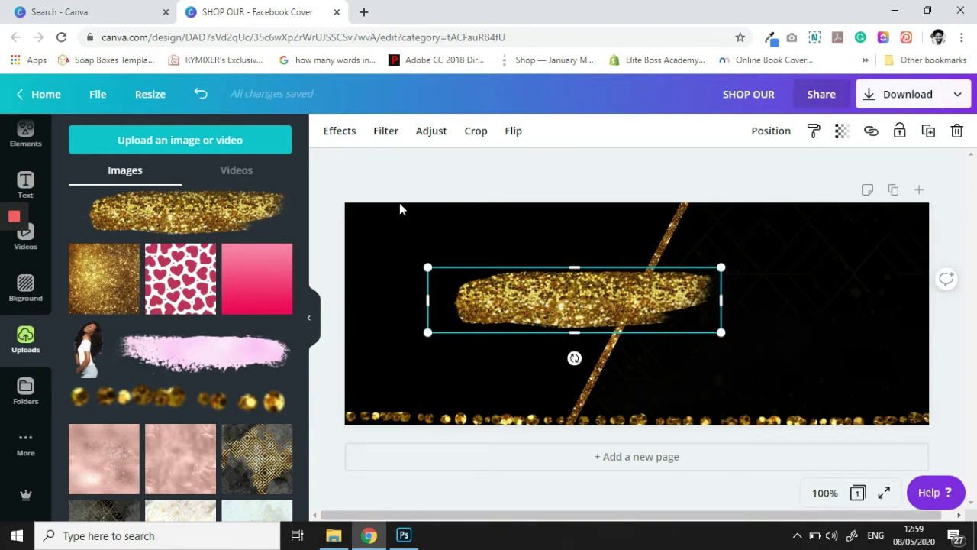
left_click_drag(579, 300, 683, 192)
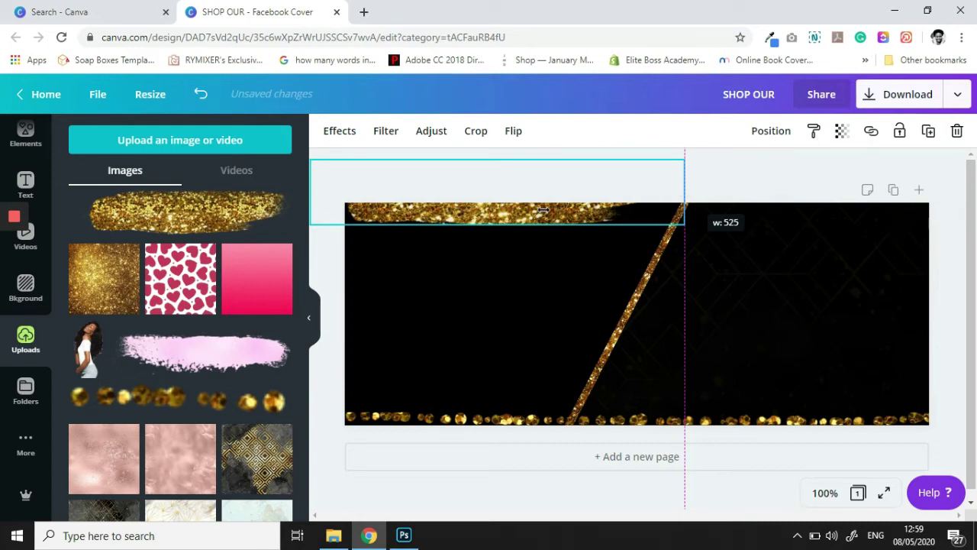
left_click_drag(538, 216, 537, 216)
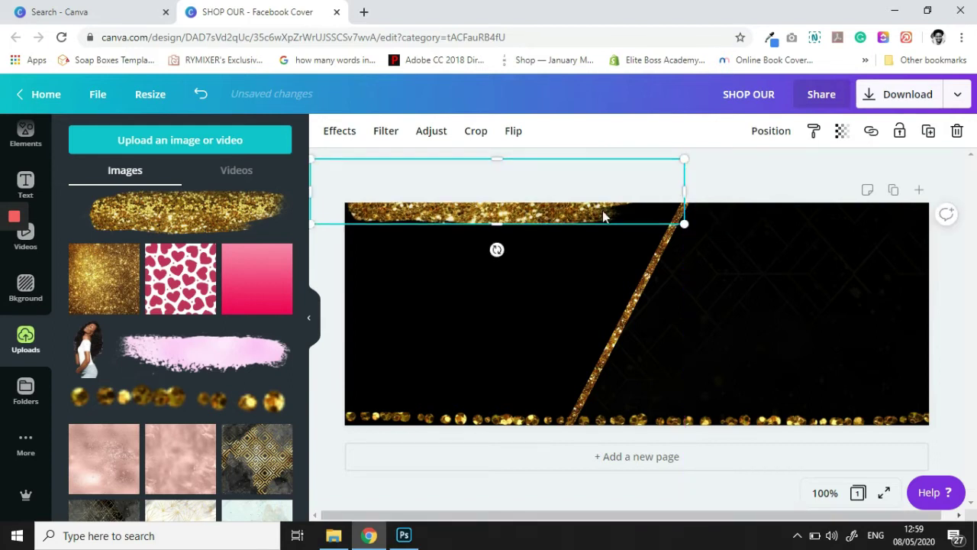
key("Up")
key("Up")
key("Up")
key("Up")
key("Up")
key("Up")
key("Up")
key("Up")
key("Up")
key("Up")
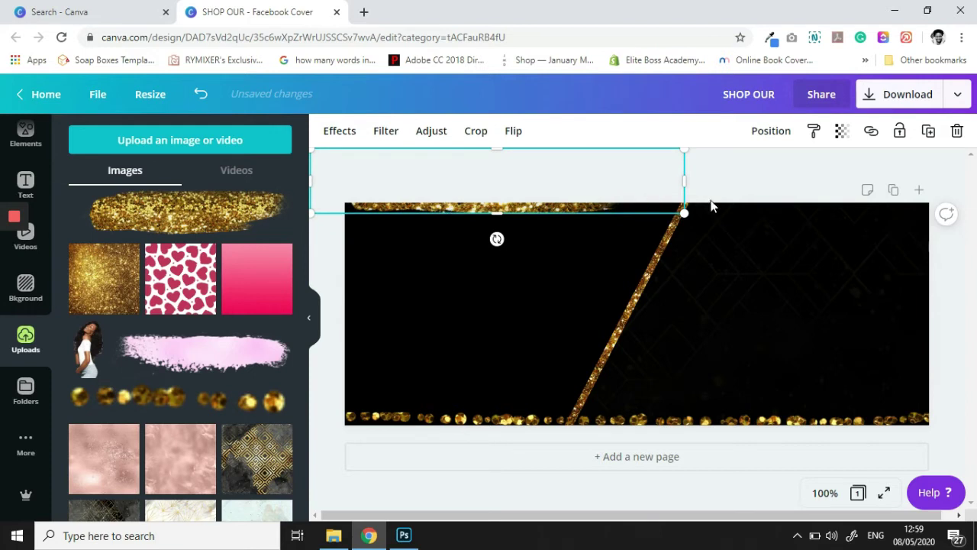
left_click_drag(684, 181, 719, 181)
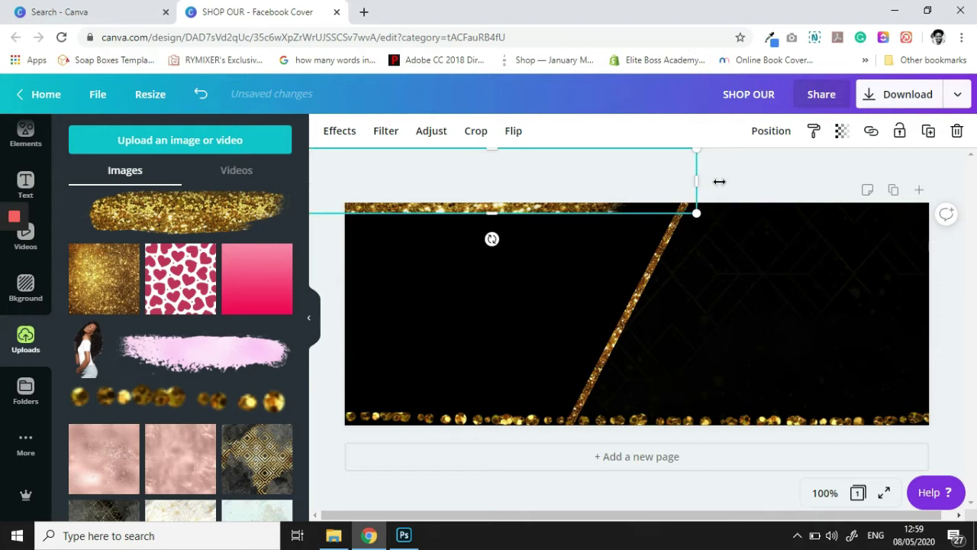
left_click(776, 181)
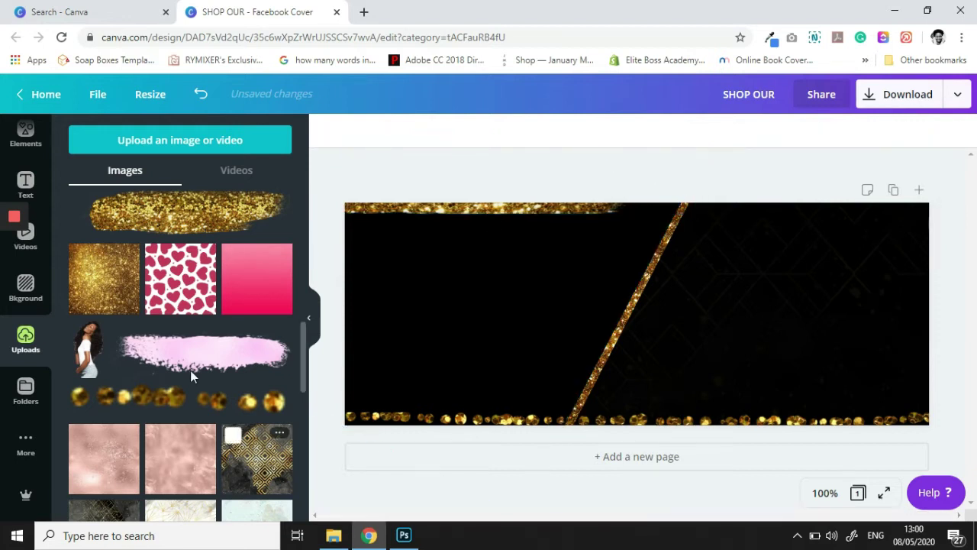
Add the curly-haired woman's photo, enlarged on the right side and flipped horizontally.
scroll(190, 371, "up", 5)
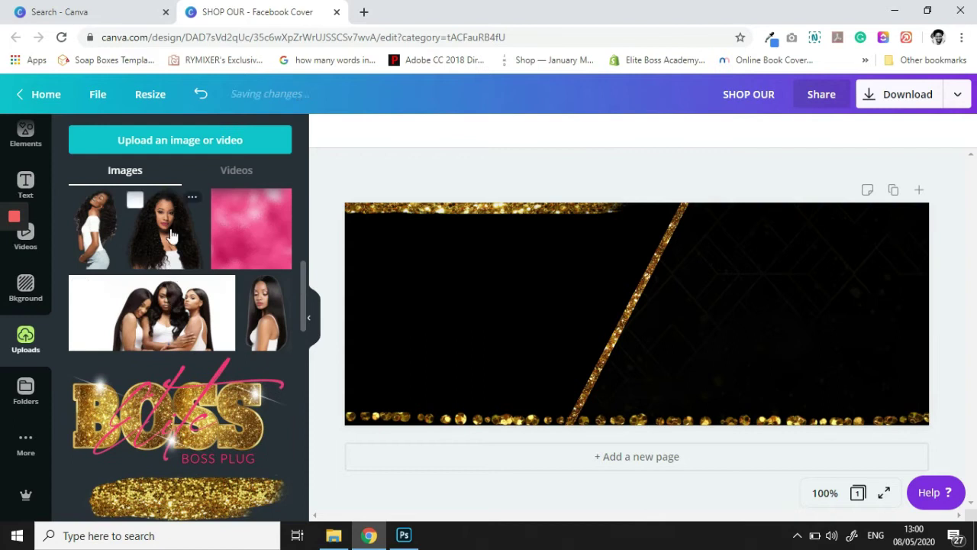
left_click(165, 229)
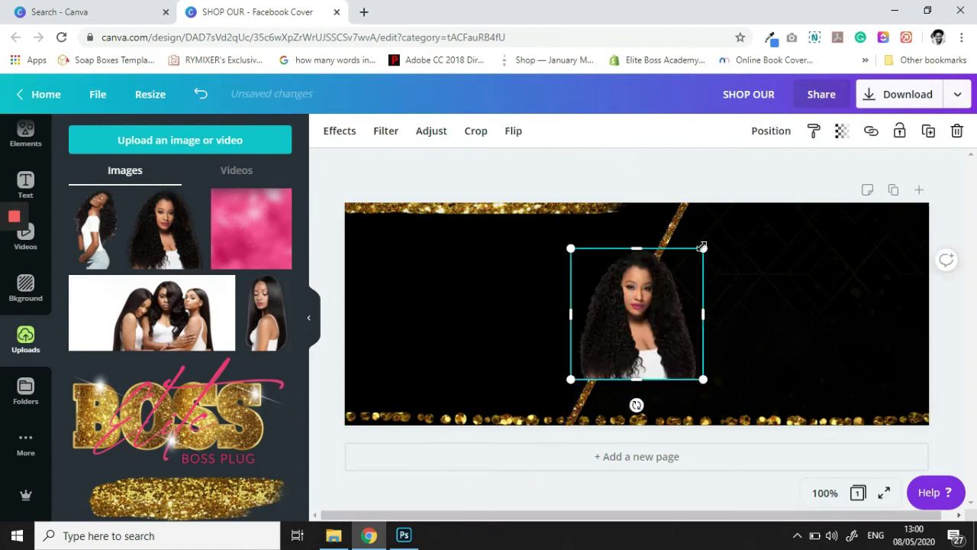
left_click_drag(703, 248, 832, 122)
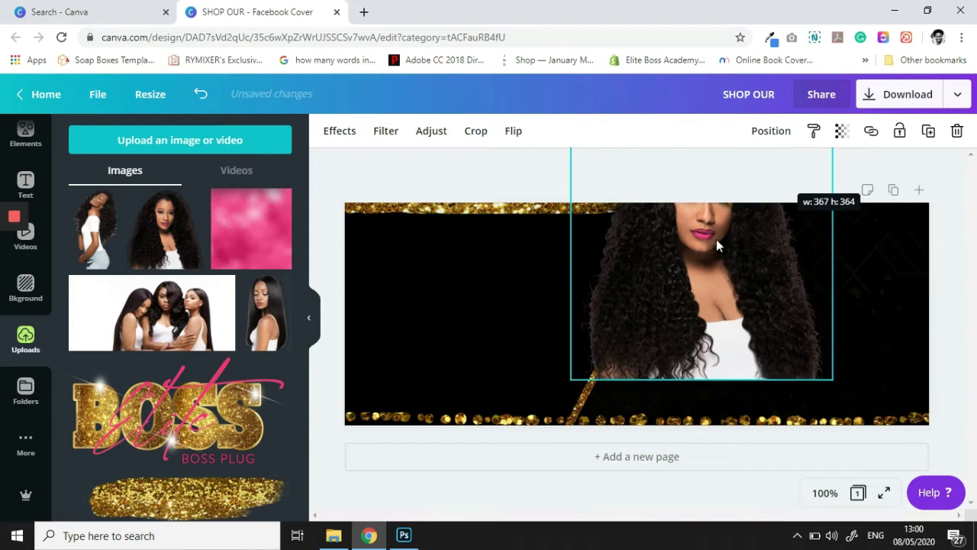
left_click_drag(717, 239, 717, 240)
left_click_drag(760, 295, 802, 290)
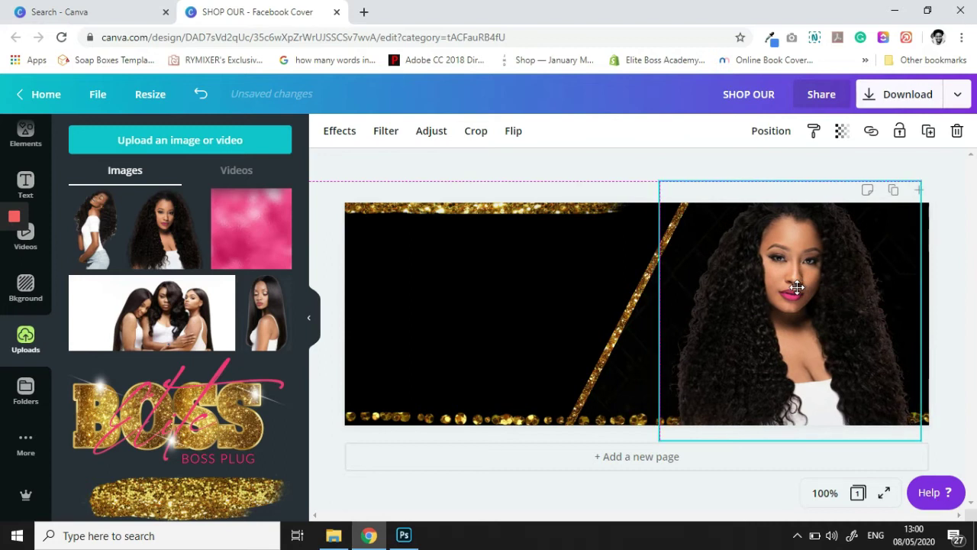
left_click(514, 131)
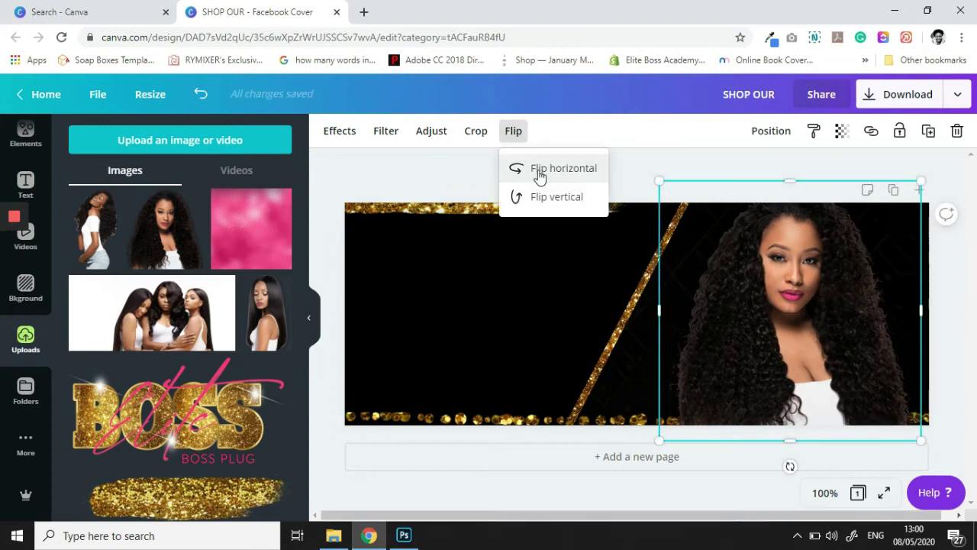
left_click(539, 174)
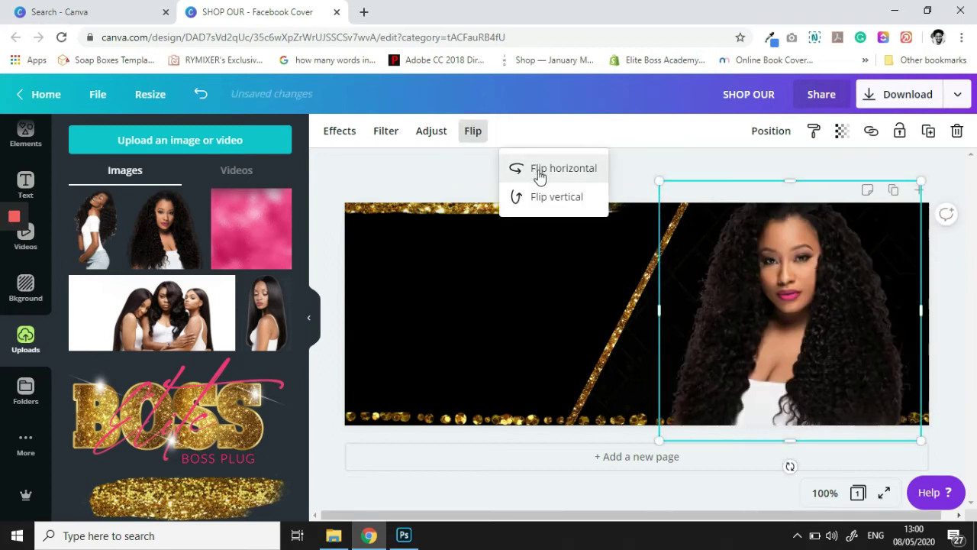
left_click(434, 175)
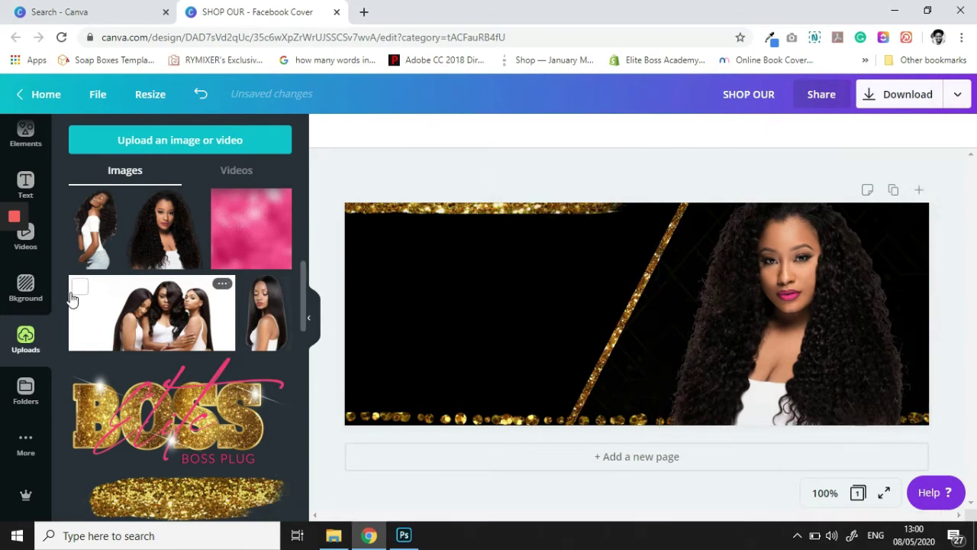
left_click(475, 288)
key("Escape")
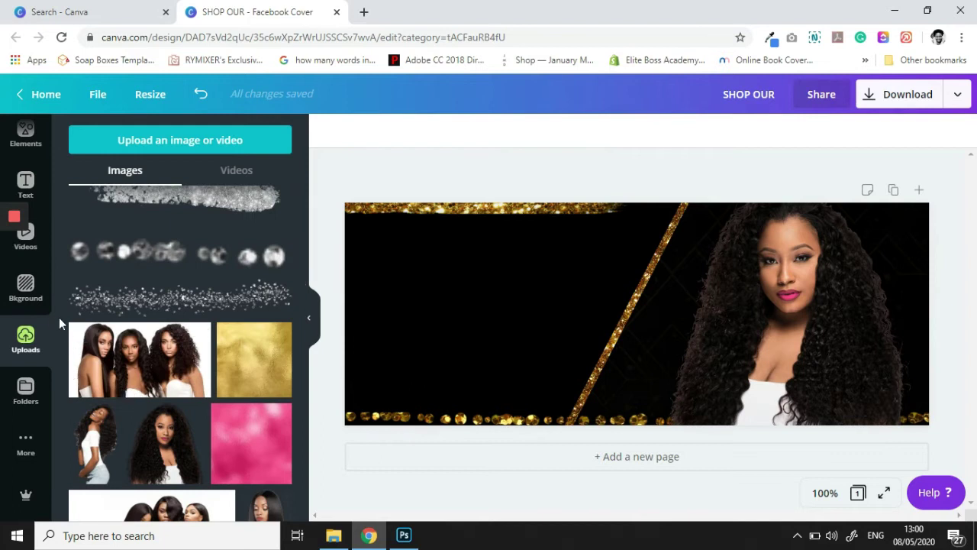
scroll(31, 282, "up", 1)
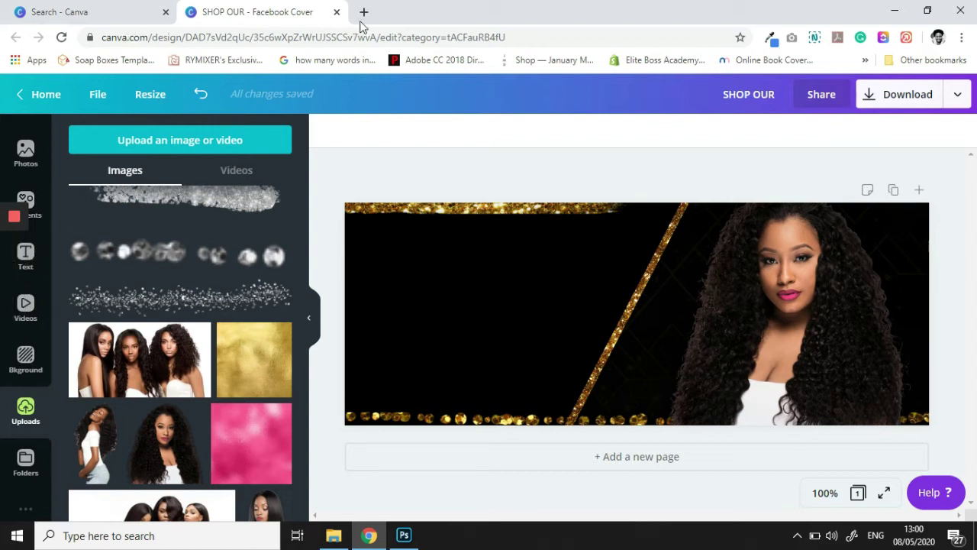
Add a heading reading 'SHOP OUR' and move it to the cover's left-centre.
double_click(393, 17)
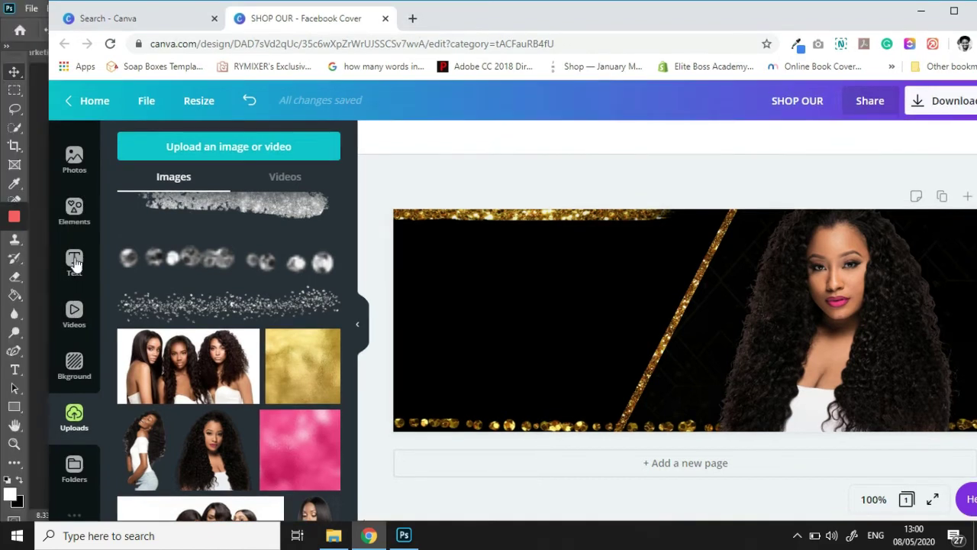
left_click(75, 259)
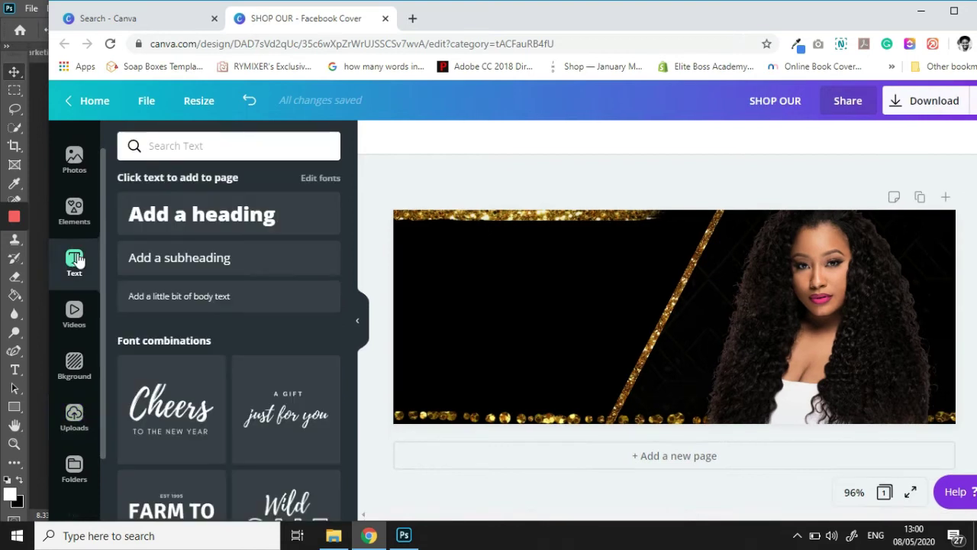
left_click(213, 216)
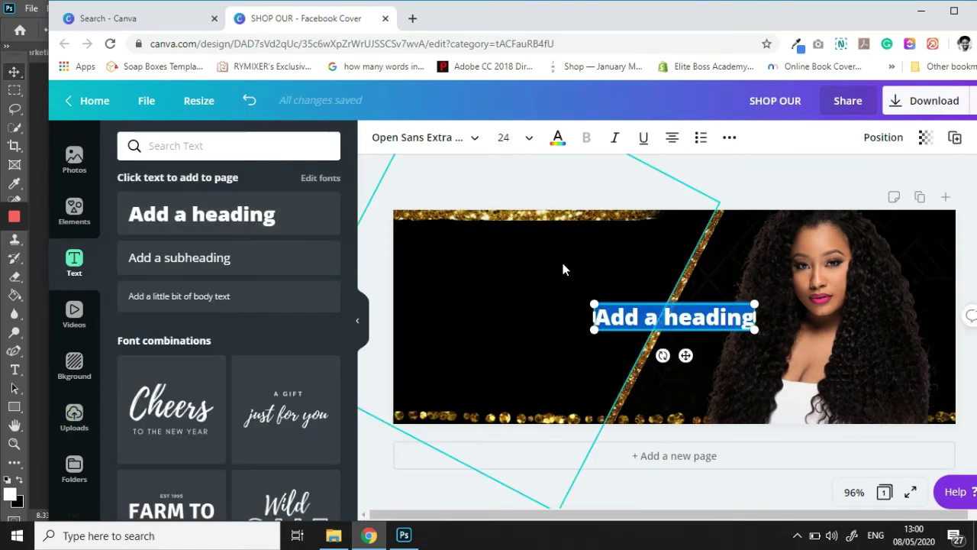
type("SH")
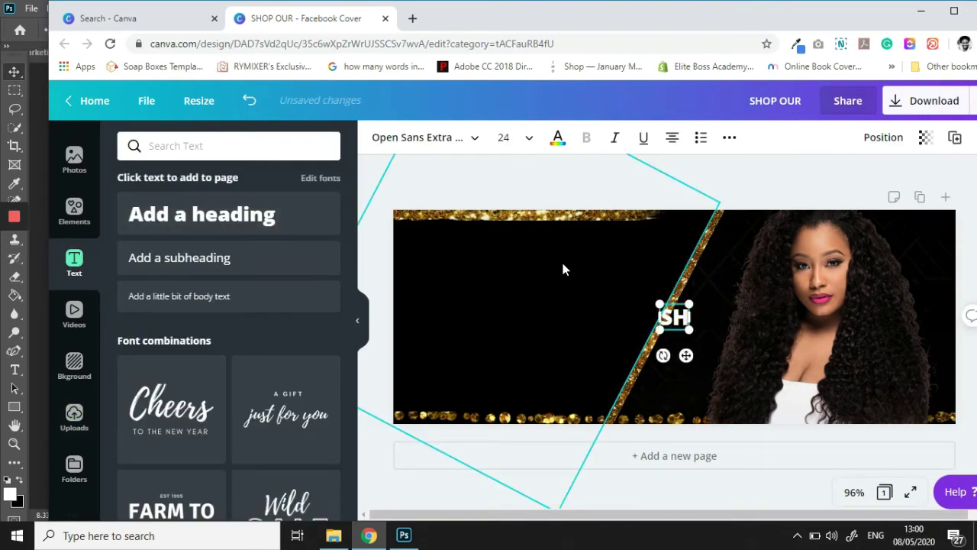
type("OP OUR")
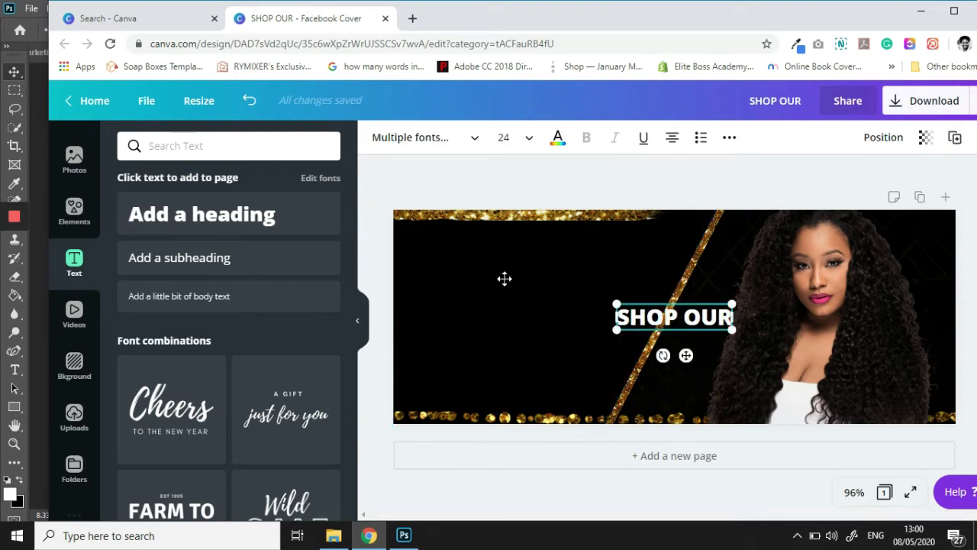
left_click_drag(691, 316, 558, 287)
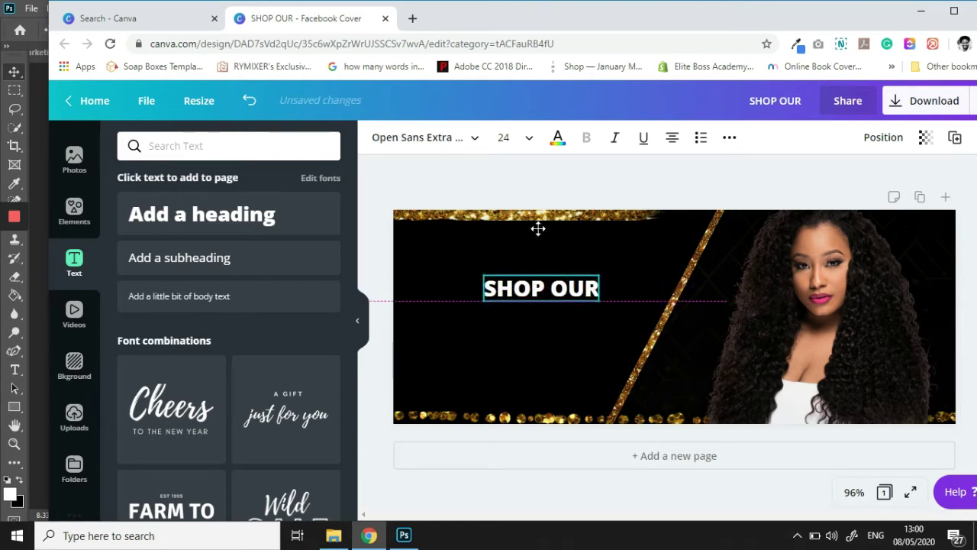
Set SHOP OUR in Anton at size 64.9 and move it up and left.
left_click(475, 139)
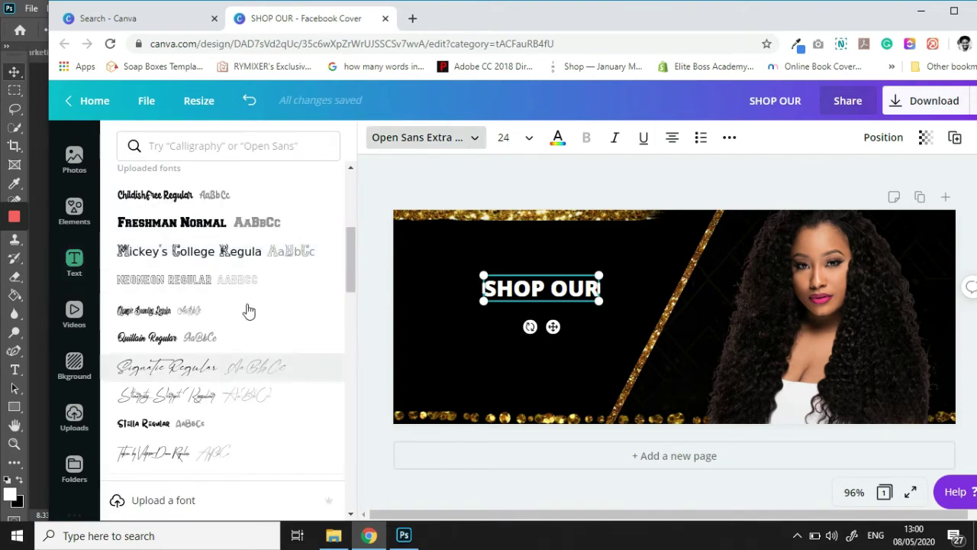
scroll(197, 252, "up", 5)
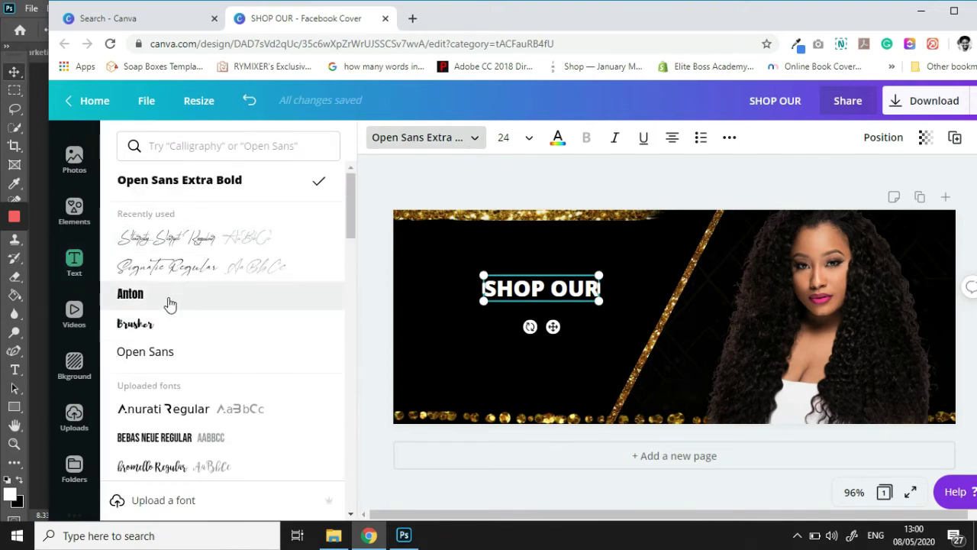
left_click(169, 304)
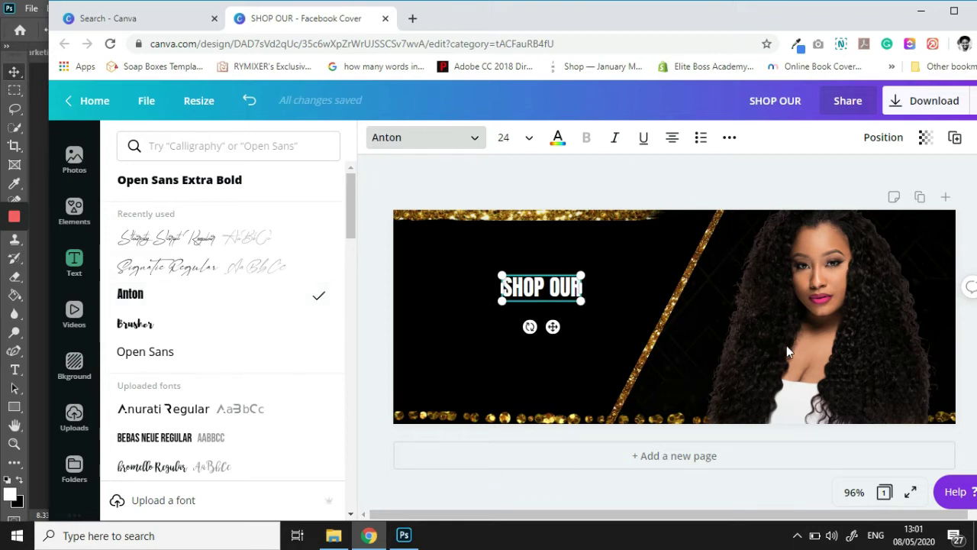
left_click_drag(581, 301, 781, 365)
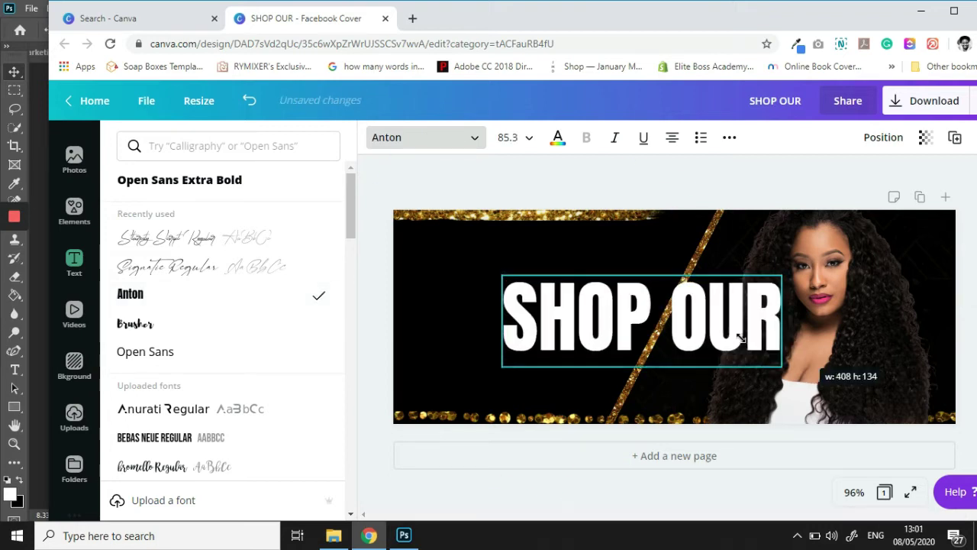
left_click_drag(737, 336, 722, 330)
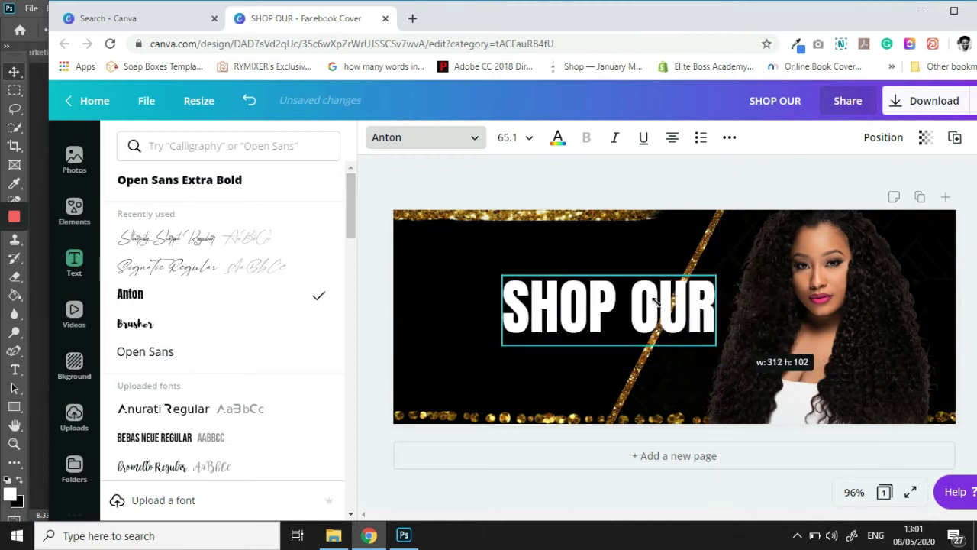
left_click_drag(656, 302, 647, 302)
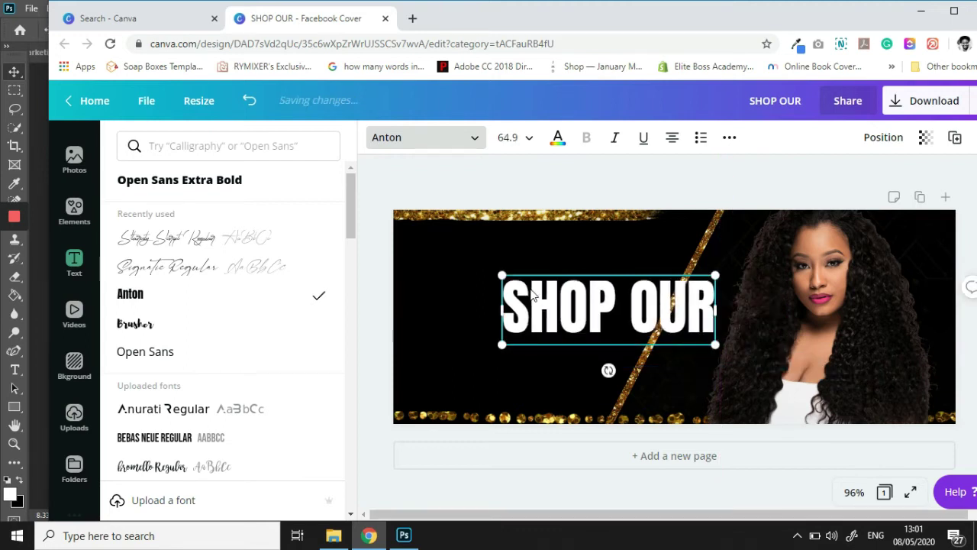
left_click_drag(581, 311, 503, 292)
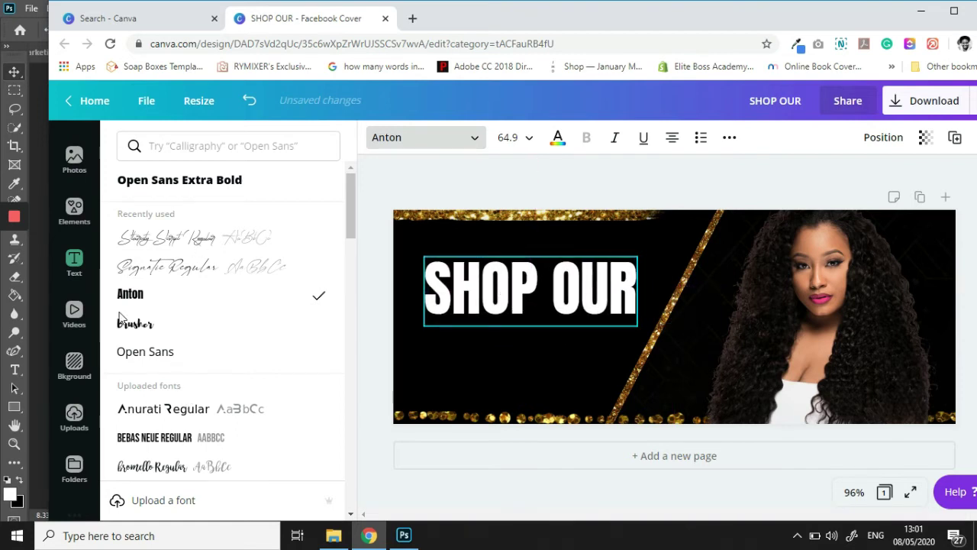
Add a new heading reading 'Luxe Collections'.
left_click(74, 263)
left_click(220, 224)
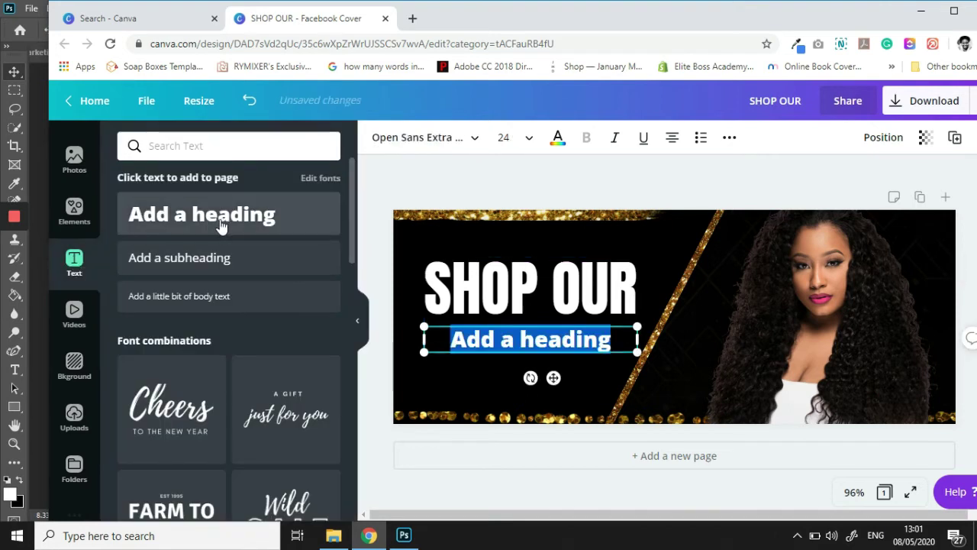
type("L")
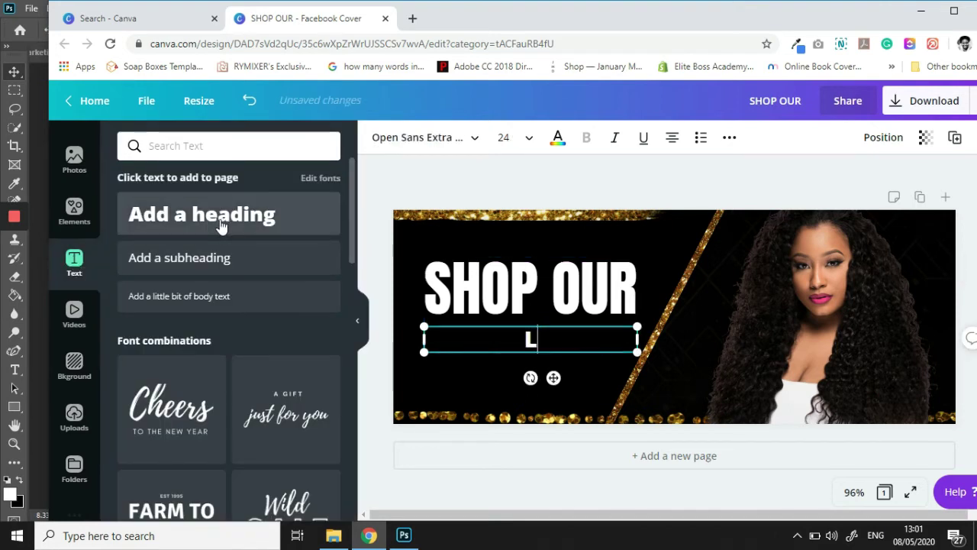
type("uxe ")
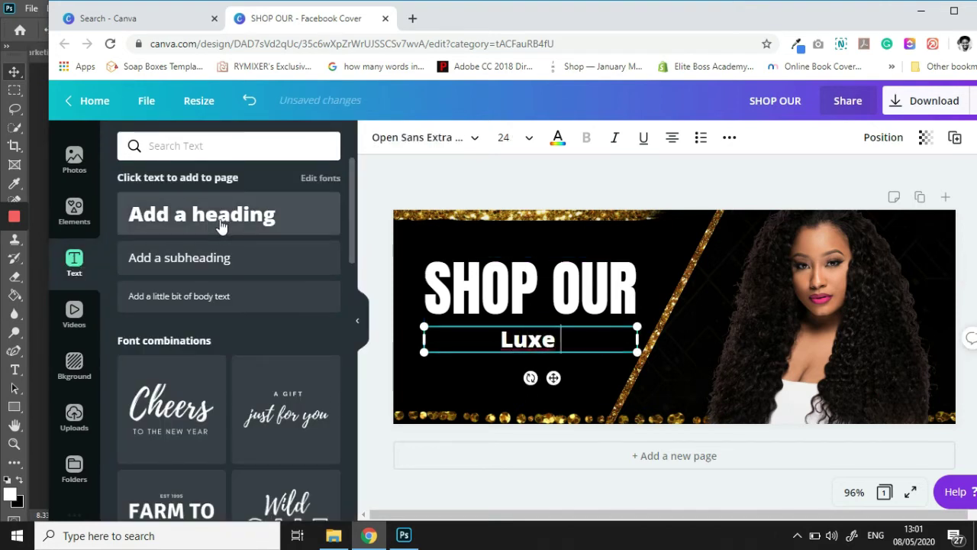
type("Collec")
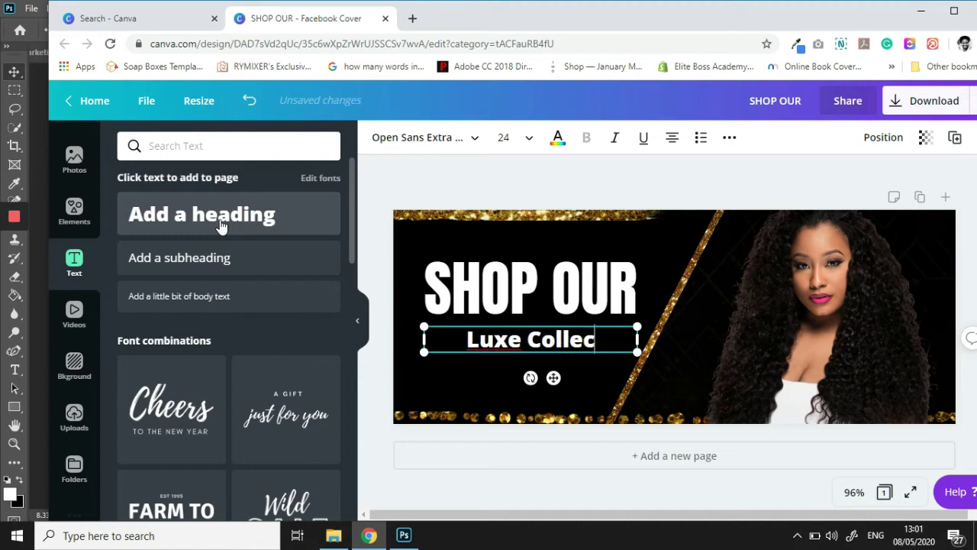
type("tions")
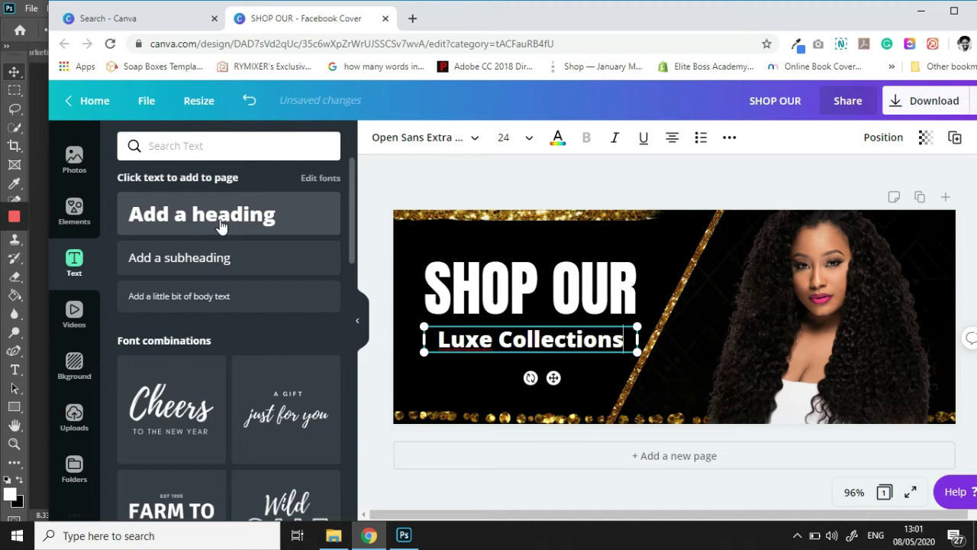
Set Luxe Collections to Starcity Script size 48 and overlap it on SHOP OUR's lower part.
left_click(474, 144)
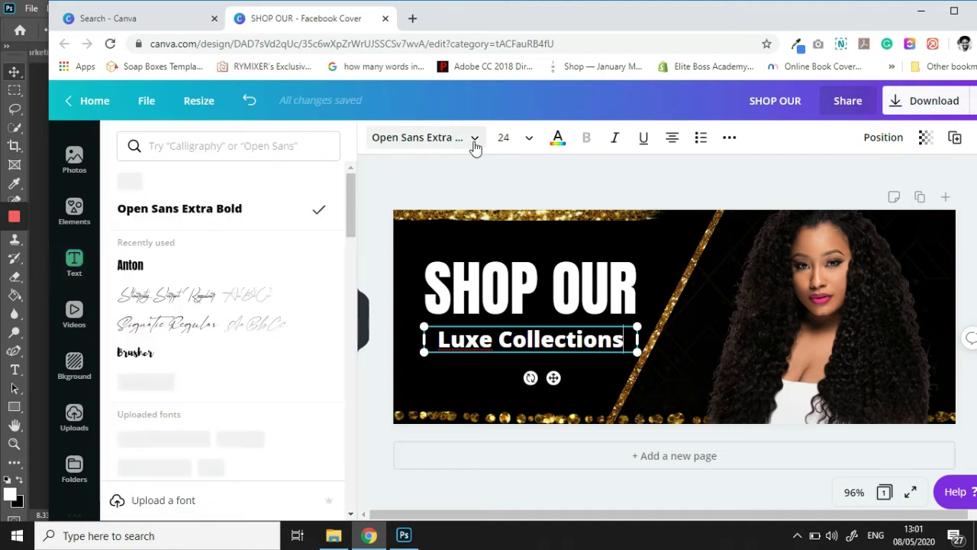
left_click(224, 304)
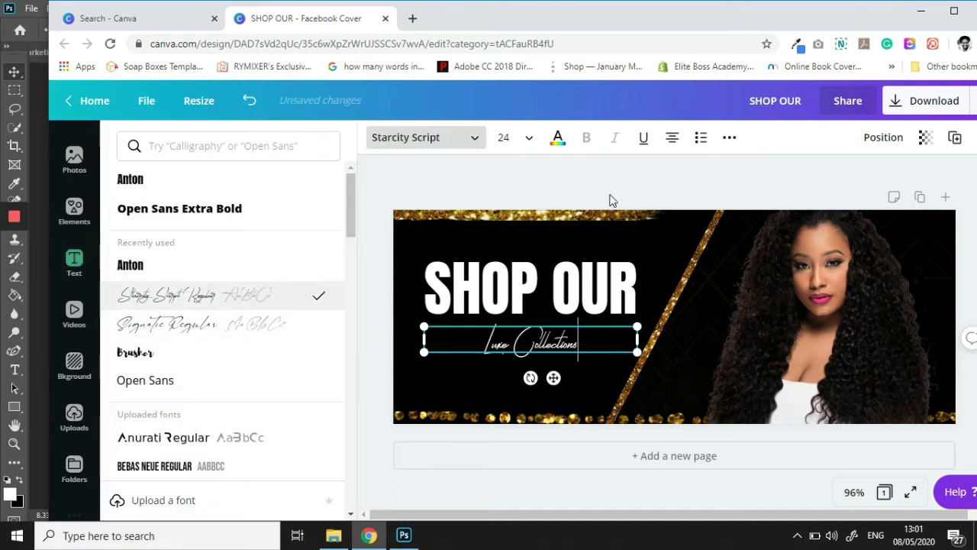
left_click(529, 138)
scroll(548, 359, "down", 3)
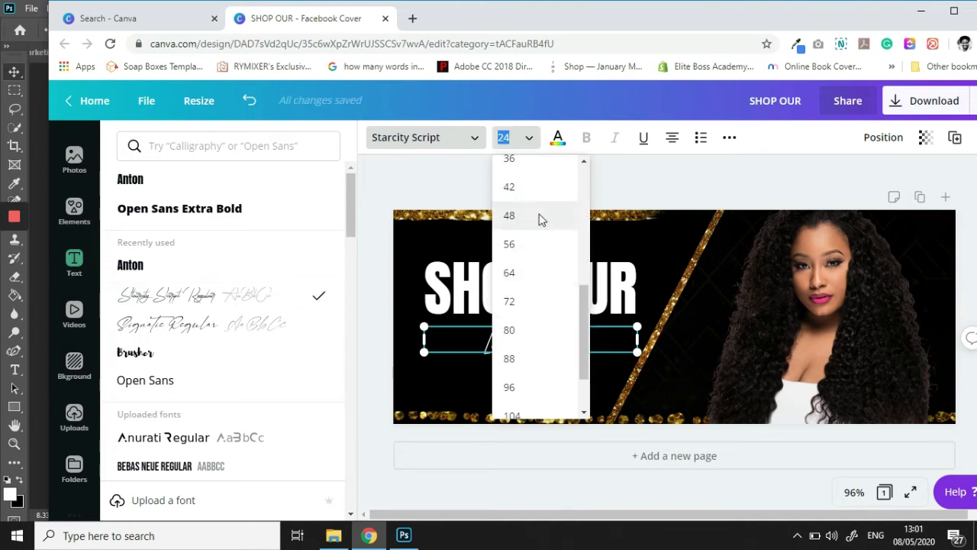
left_click(540, 219)
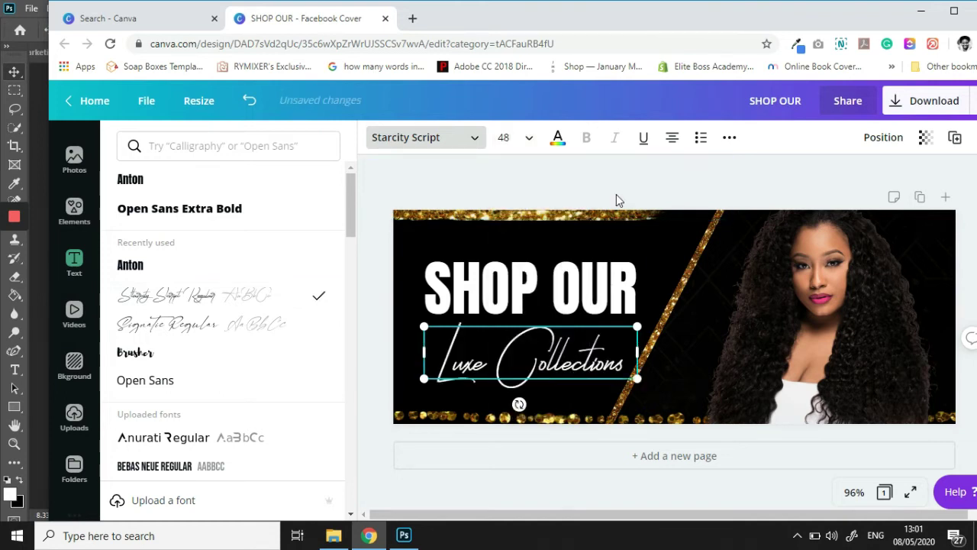
left_click(537, 359)
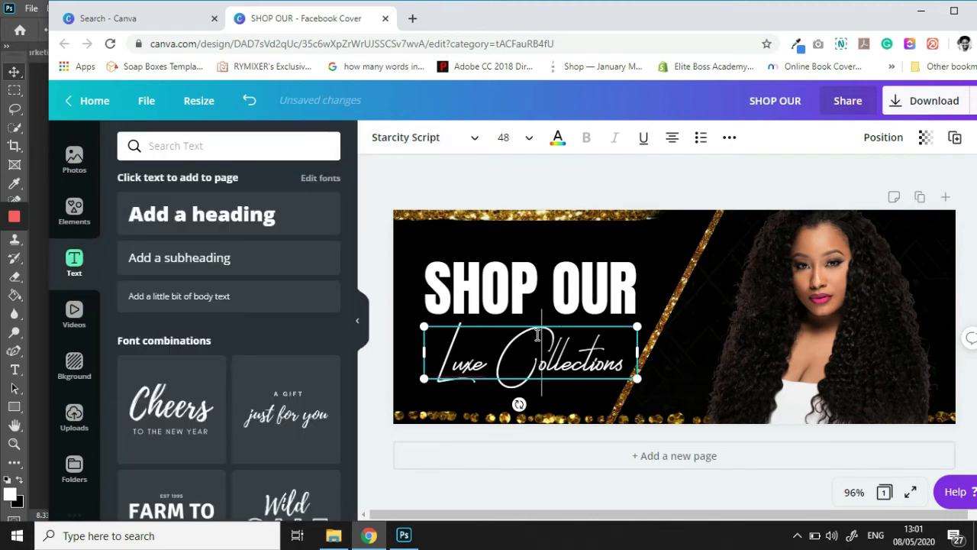
left_click(444, 181)
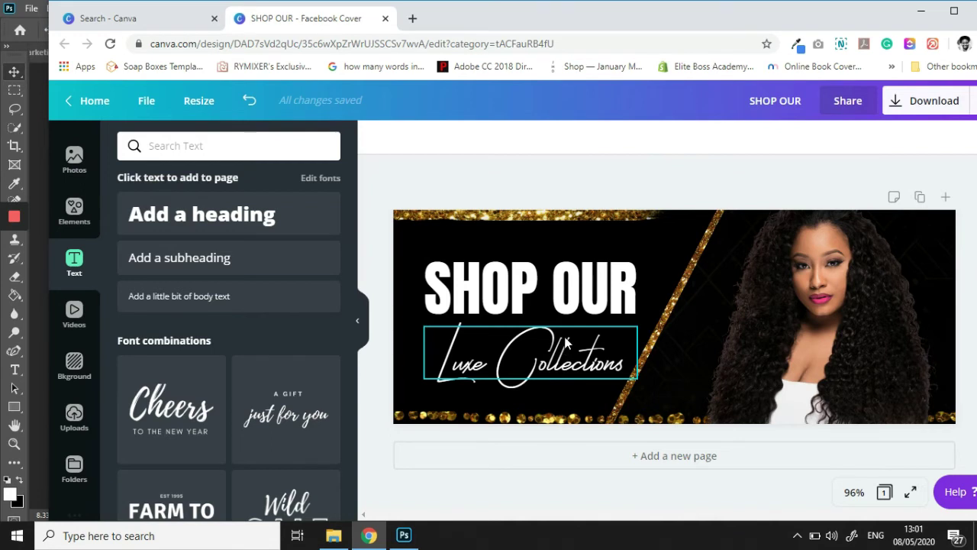
left_click_drag(565, 332, 569, 336)
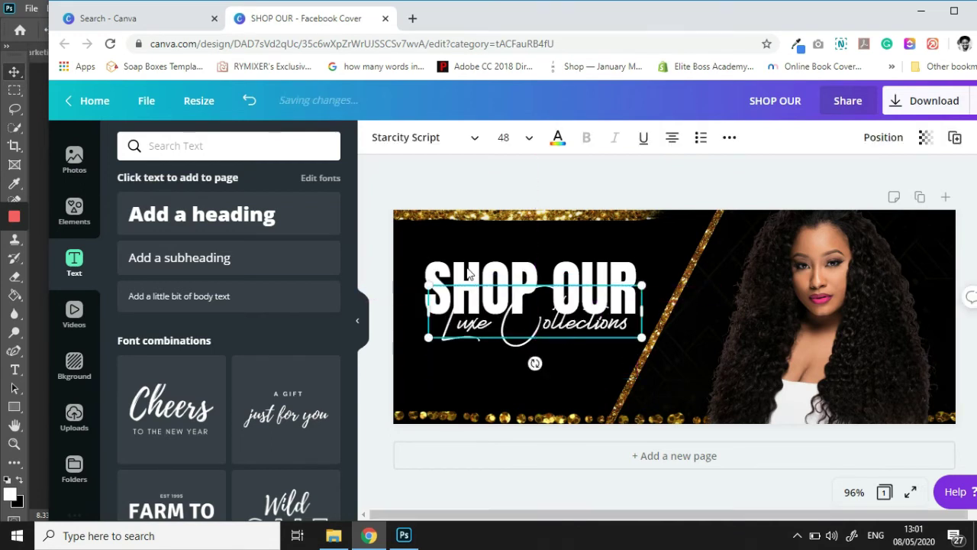
left_click(524, 164)
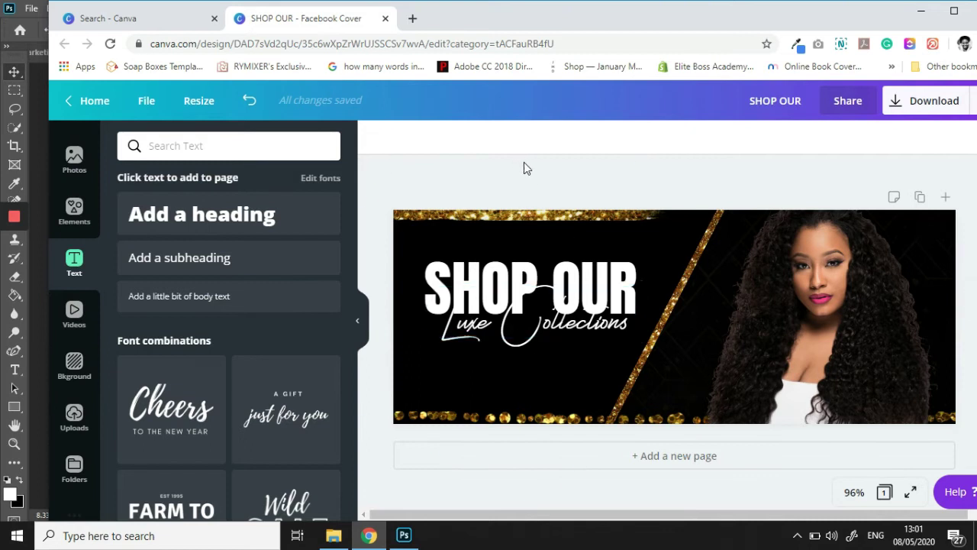
Change the SHOP OUR heading colour to hot pink.
left_click(497, 266)
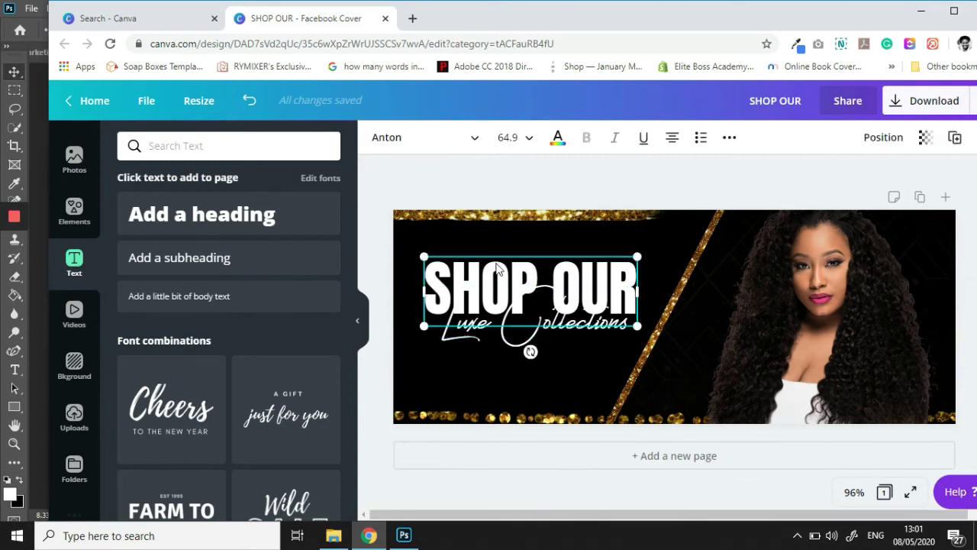
left_click(557, 141)
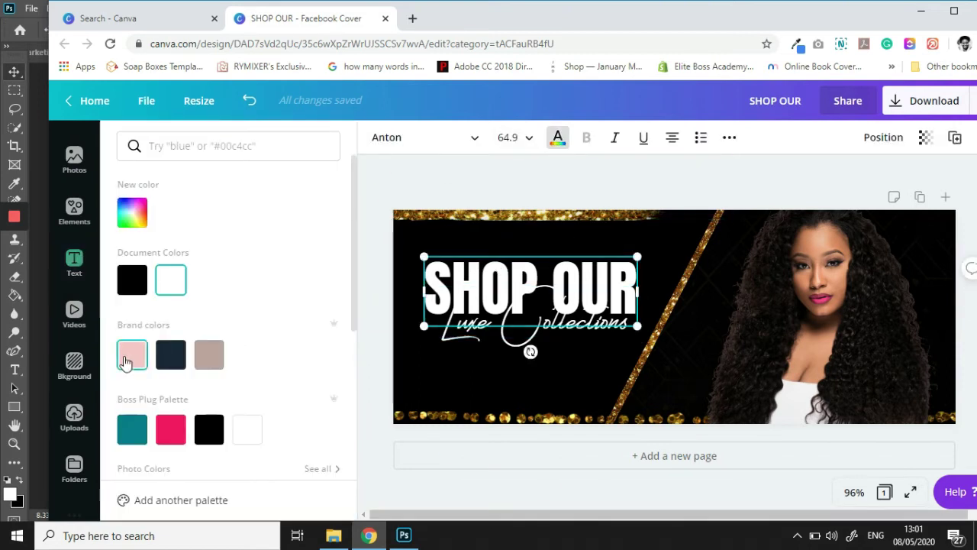
left_click(129, 359)
left_click(173, 429)
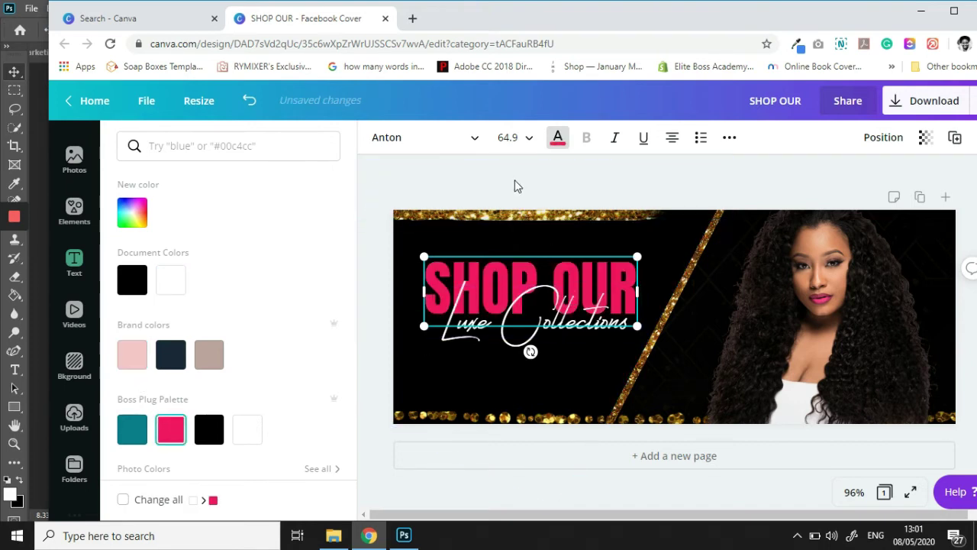
left_click(557, 138)
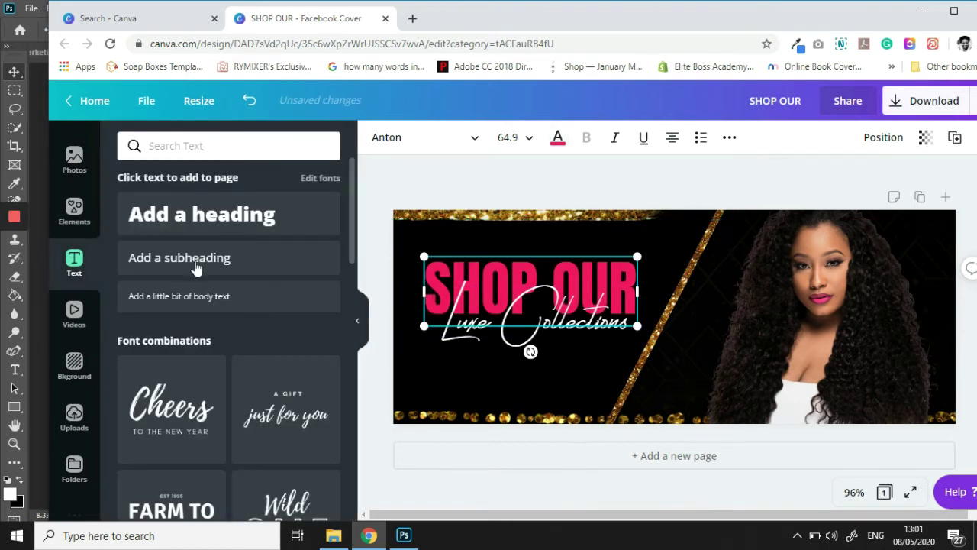
Add a thin hot-pink bar beneath Luxe Collections.
left_click(85, 221)
left_click(203, 480)
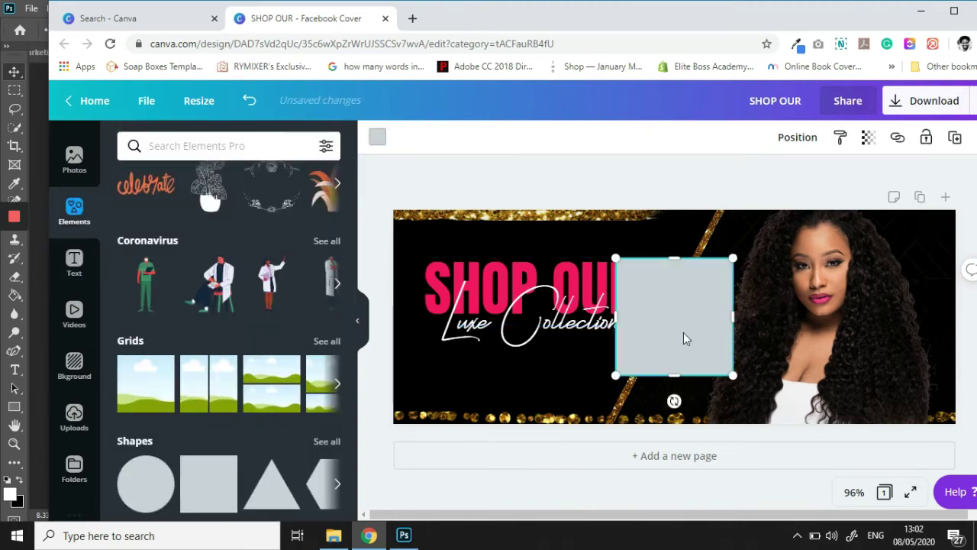
left_click_drag(675, 258, 683, 353)
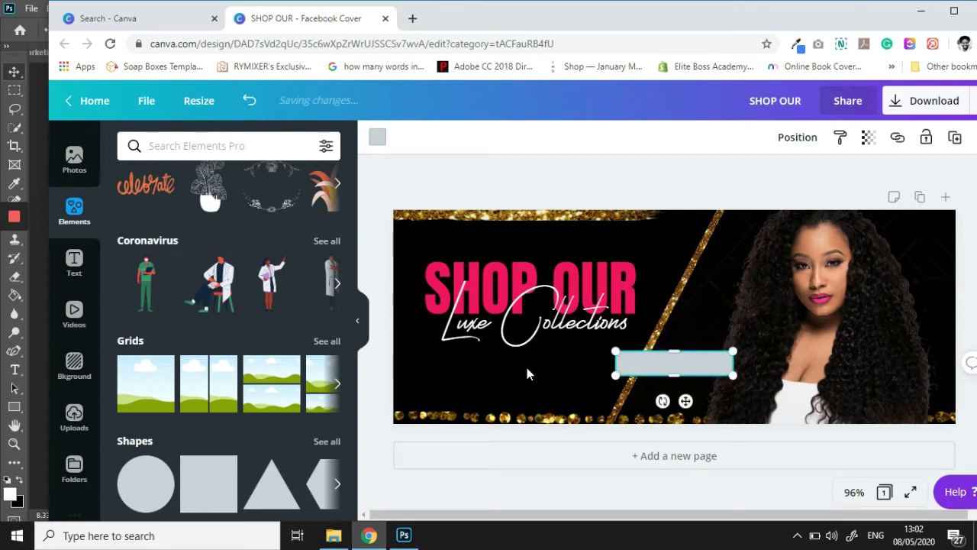
left_click_drag(657, 363, 527, 368)
left_click(378, 139)
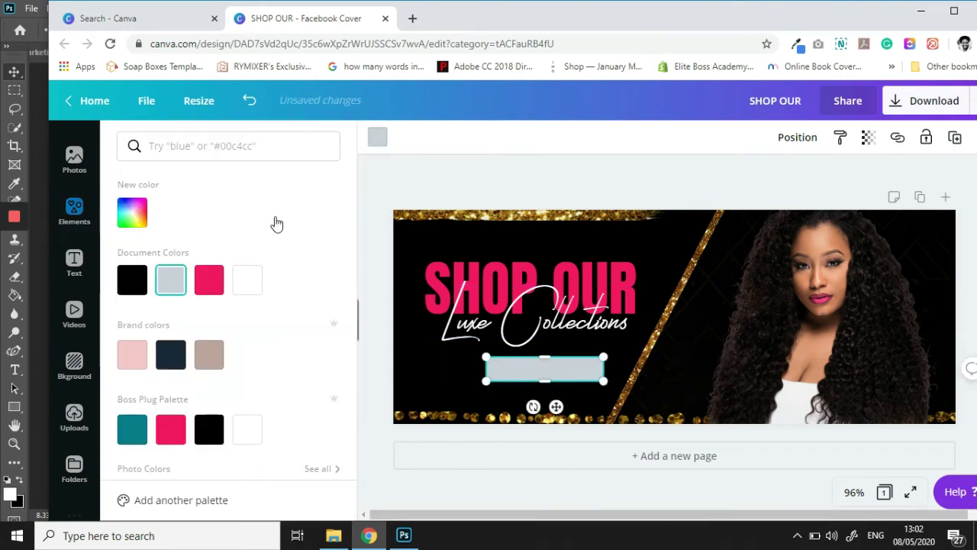
left_click(203, 279)
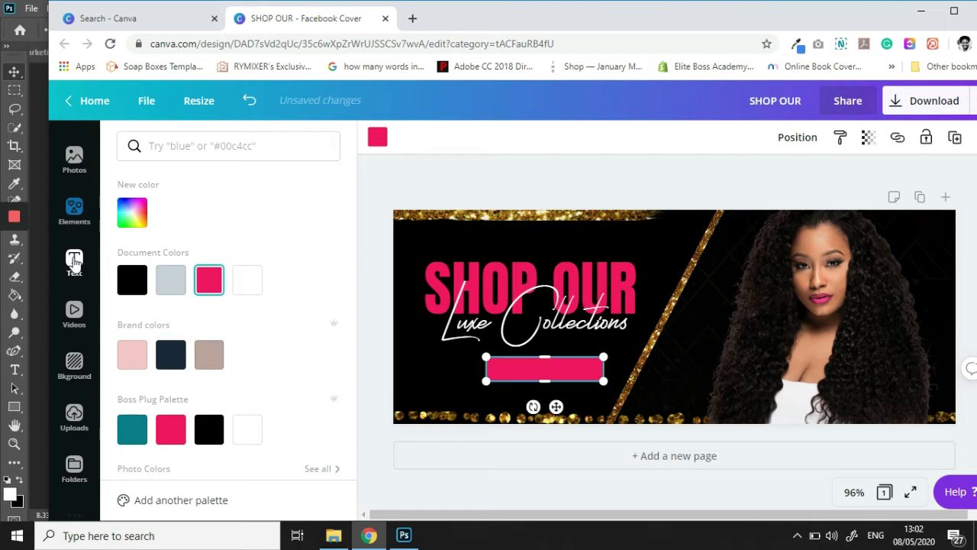
Add a 'SHOP NOW!' heading in Anton at size 18 and place it on the pink bar.
left_click(75, 262)
left_click(214, 230)
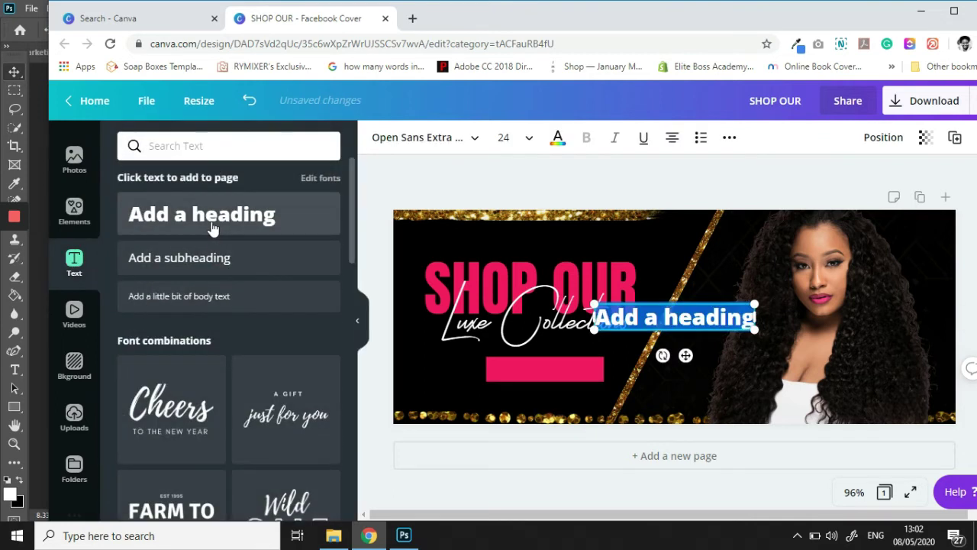
type("SH")
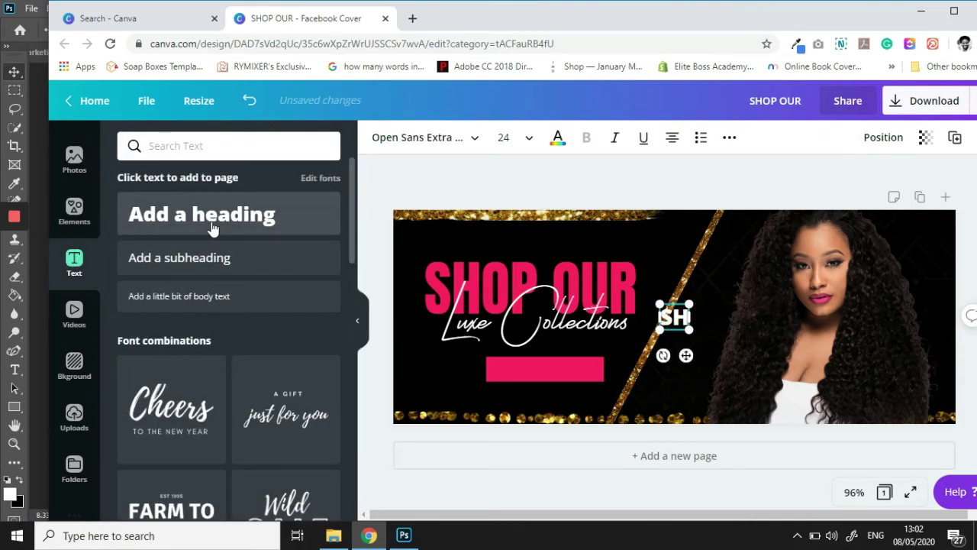
type("OP NOW")
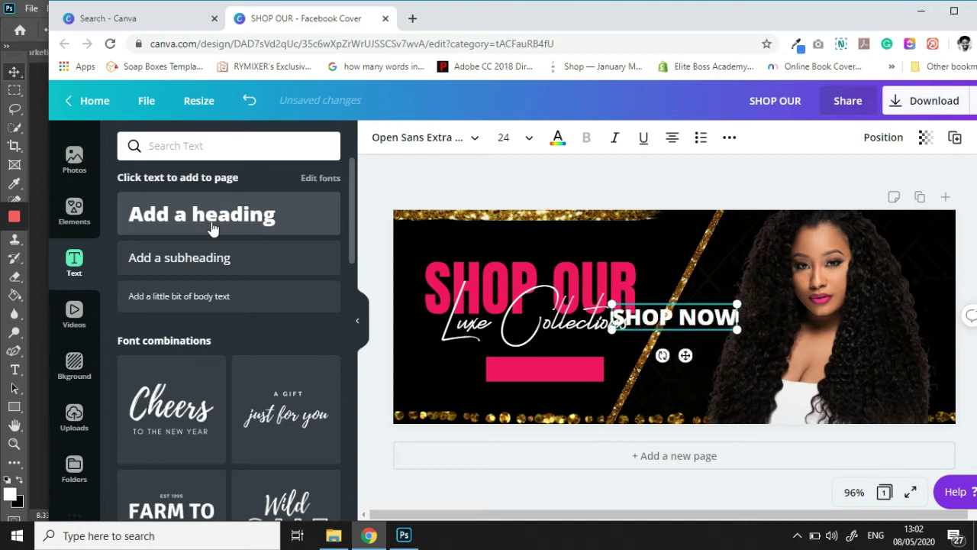
type("!")
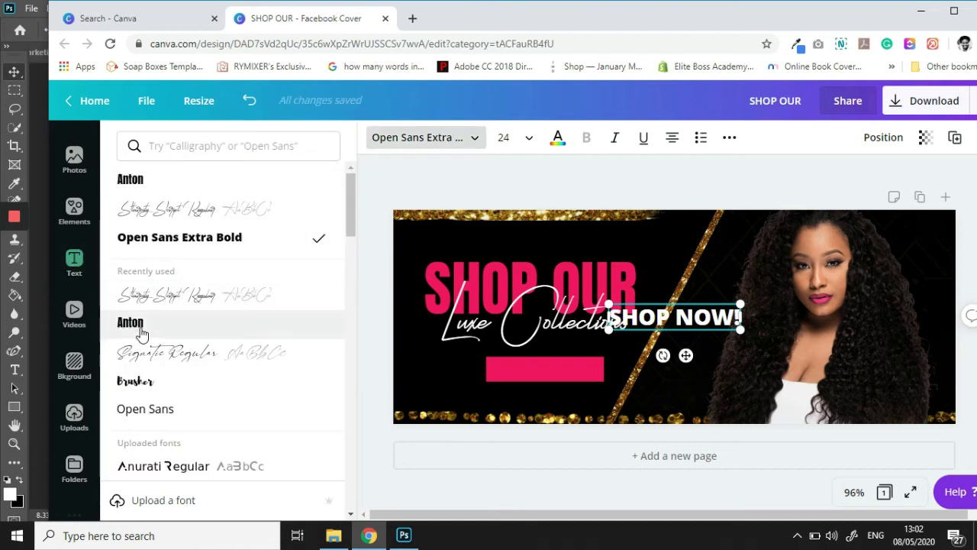
left_click(140, 334)
left_click(529, 138)
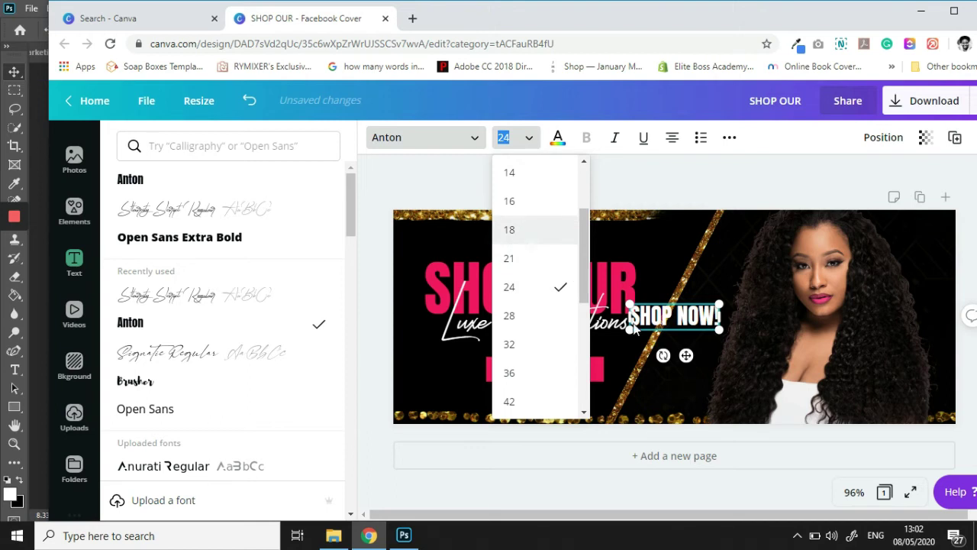
left_click(522, 237)
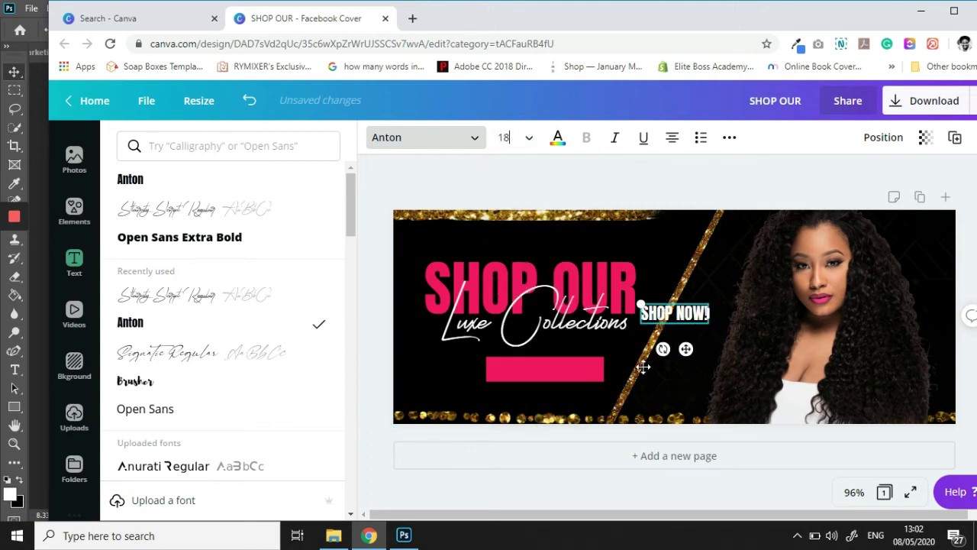
left_click_drag(616, 391, 559, 397)
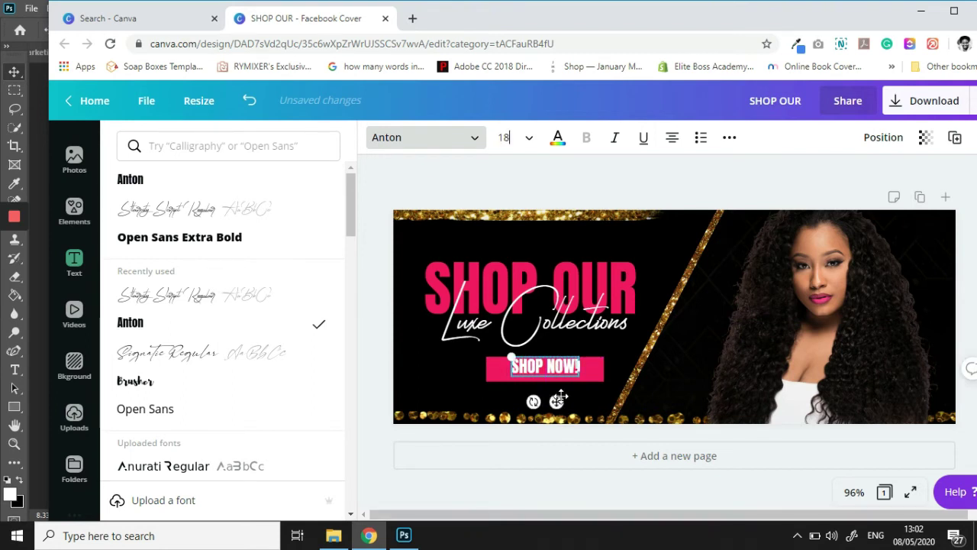
Nudge SHOP NOW! slightly lower and move the Luxe Collections script a bit further.
left_click_drag(556, 403, 558, 401)
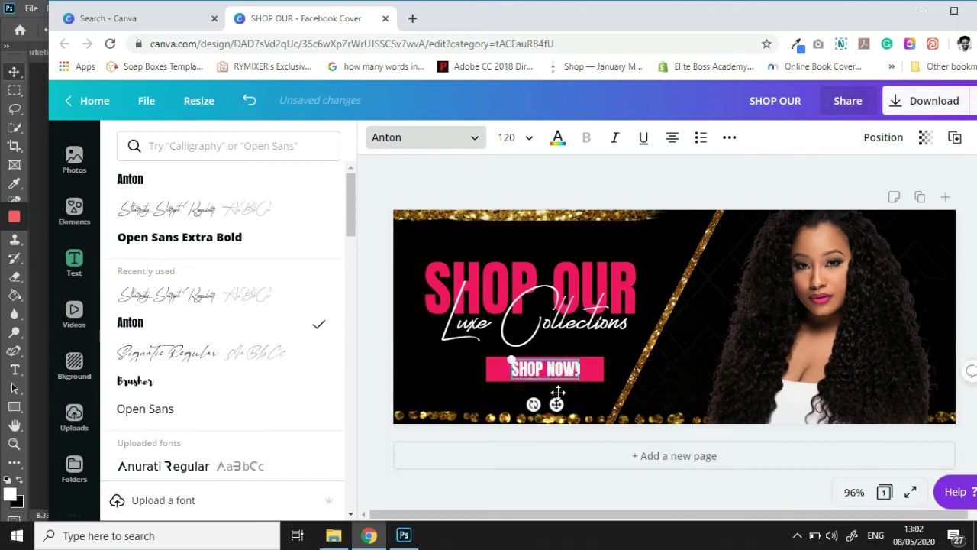
left_click(554, 336)
left_click_drag(553, 335, 551, 328)
left_click(587, 274)
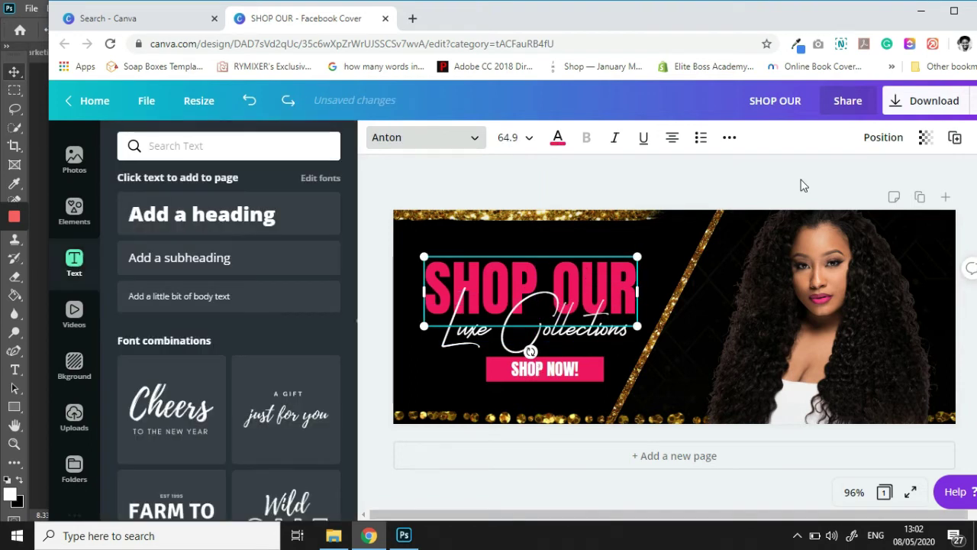
Add a second page and give it a hot pink background.
left_click(685, 463)
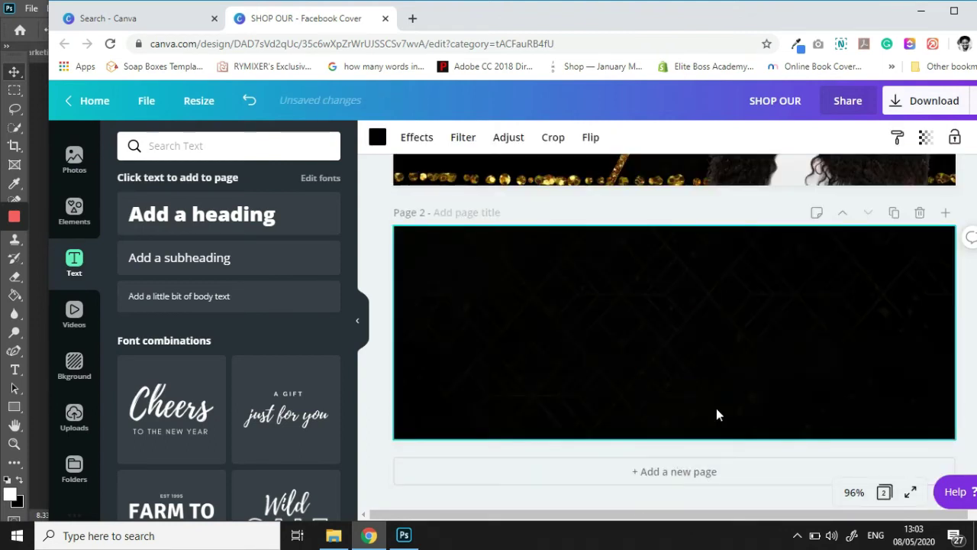
left_click(378, 138)
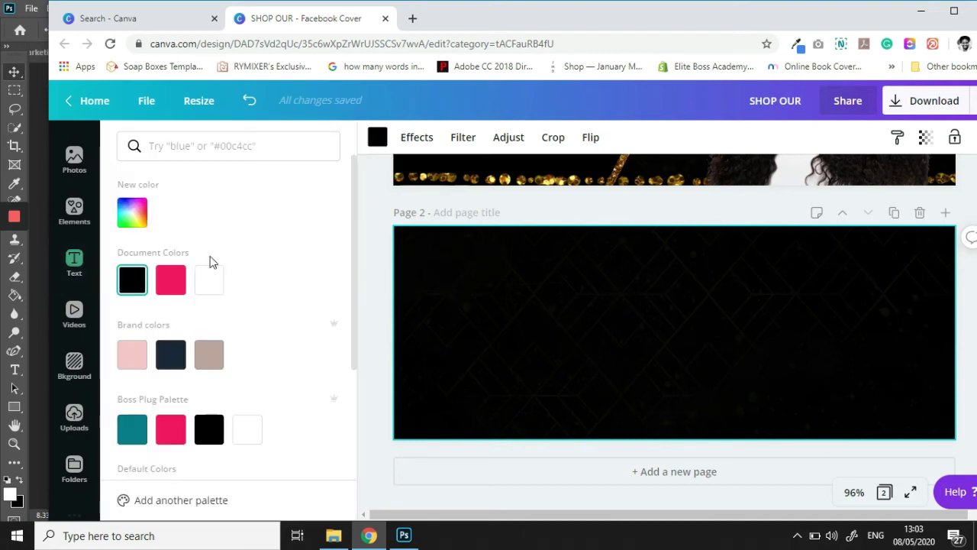
left_click(130, 356)
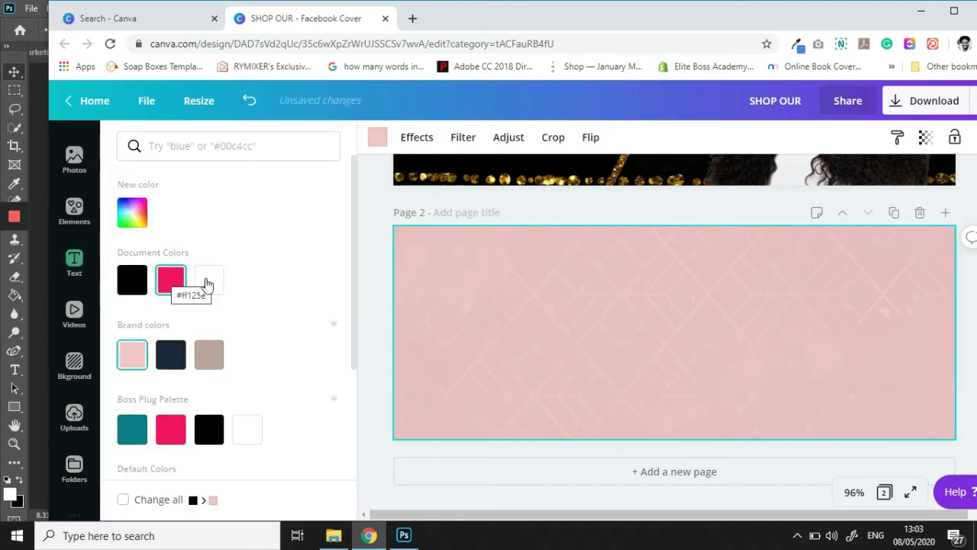
left_click(169, 280)
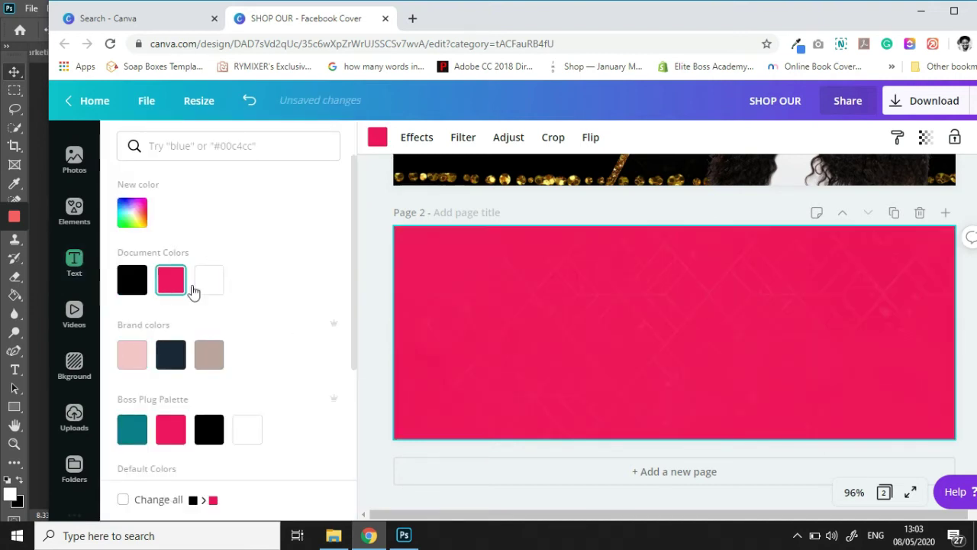
left_click(366, 267)
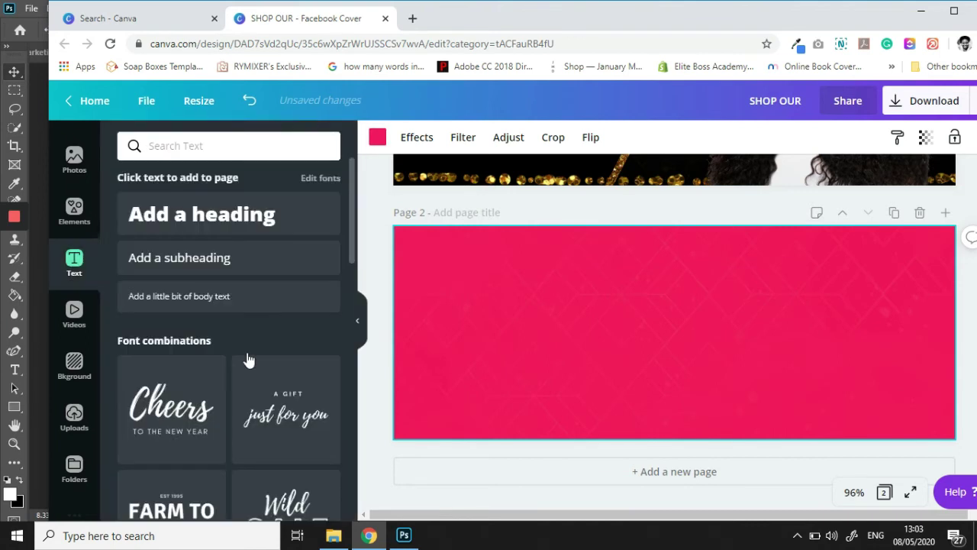
Stretch the uploaded gold dots strip across page 2's top edge and duplicate it to the bottom.
left_click(77, 416)
scroll(229, 382, "down", 5)
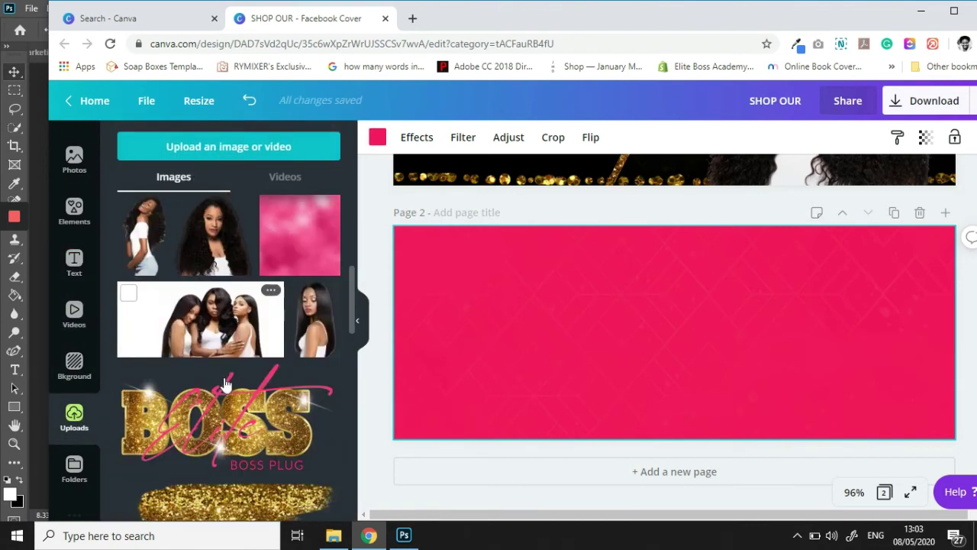
scroll(233, 443, "down", 1)
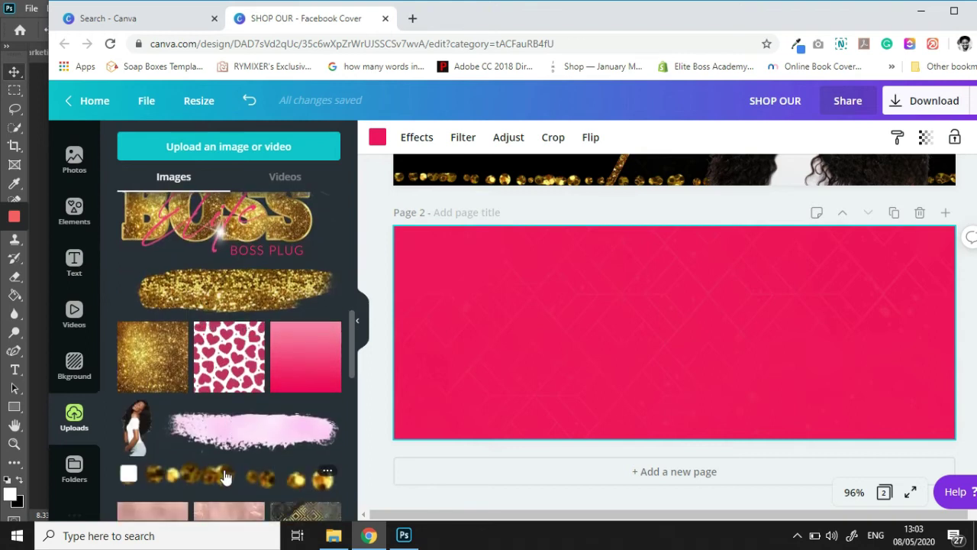
left_click(244, 470)
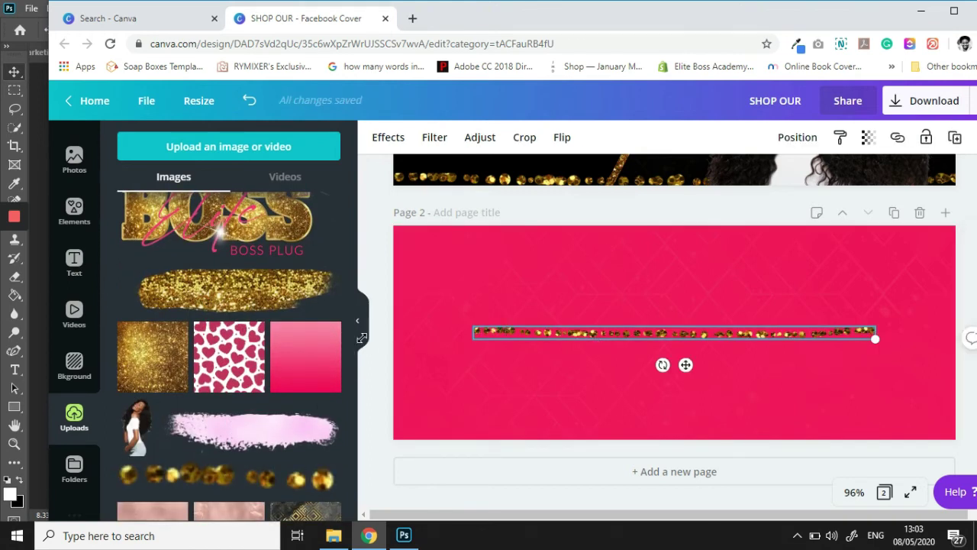
left_click_drag(473, 333, 393, 333)
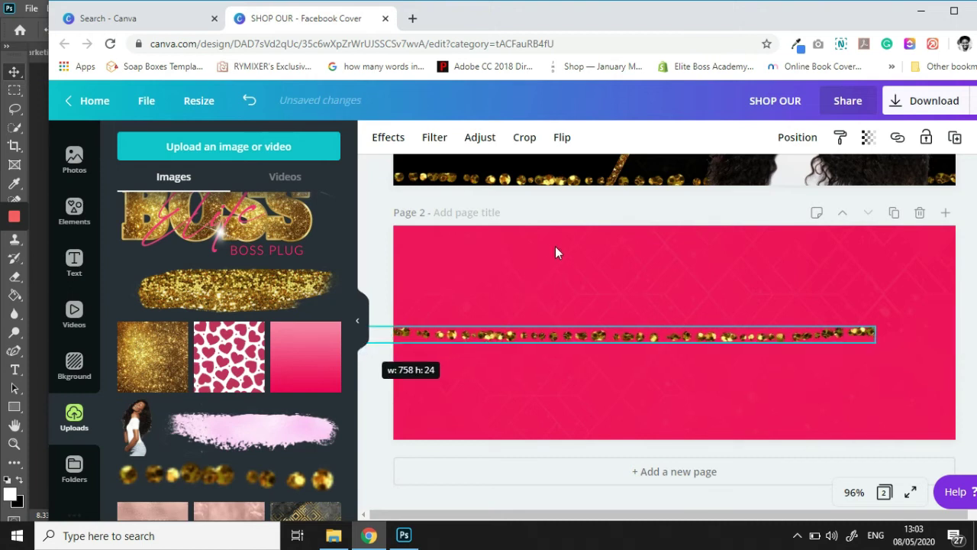
left_click_drag(555, 247, 531, 229)
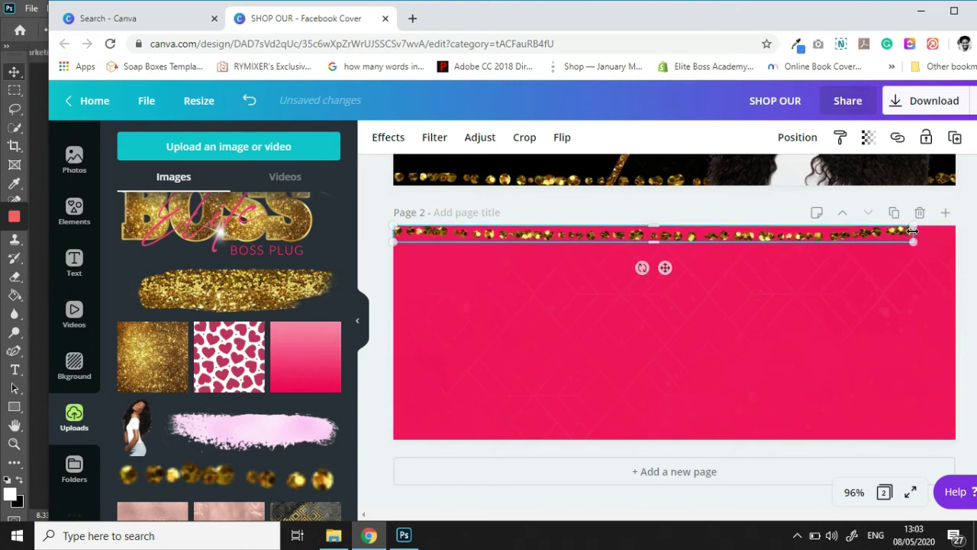
left_click_drag(961, 231, 959, 231)
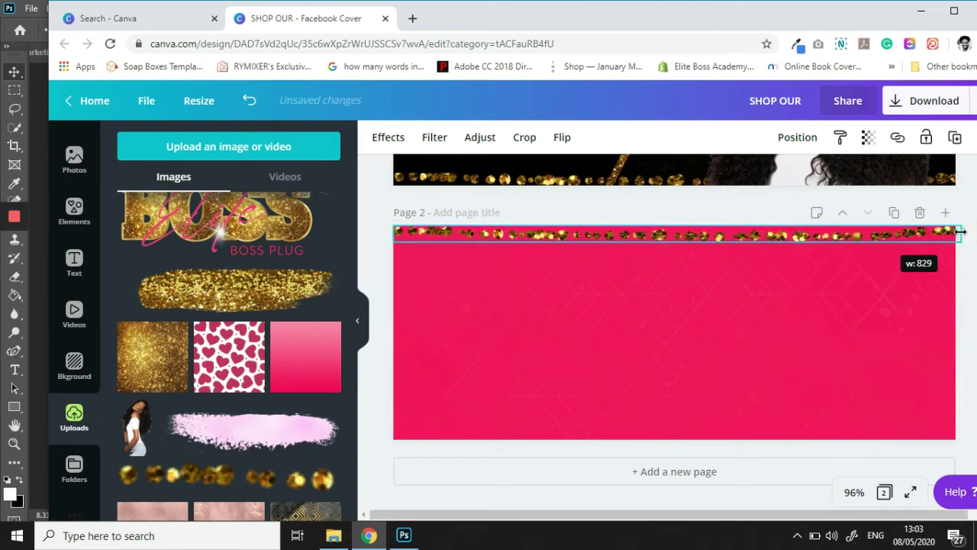
left_click(955, 138)
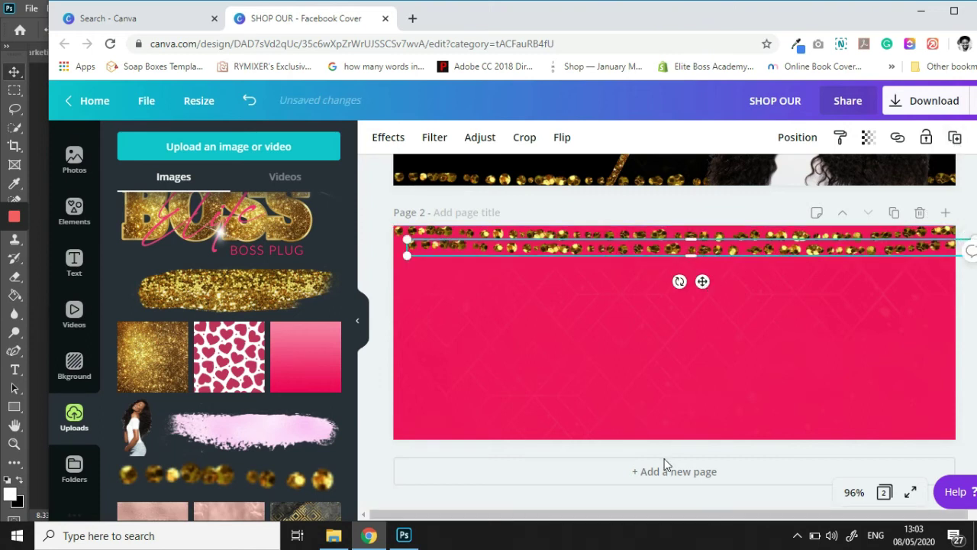
left_click_drag(665, 464, 691, 474)
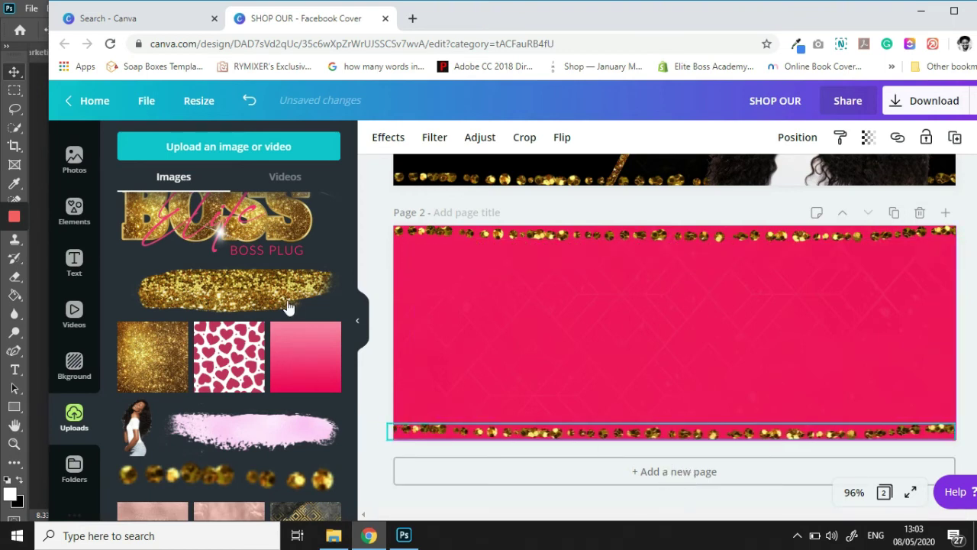
Add the uploaded three-women photo to page 2 and remove its white background.
scroll(289, 307, "up", 2)
scroll(289, 307, "up", 3)
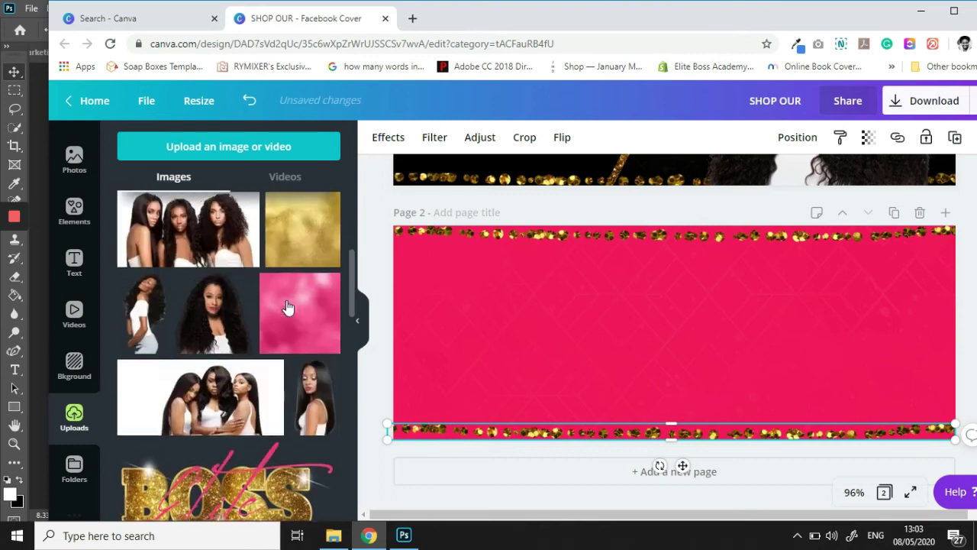
left_click(235, 391)
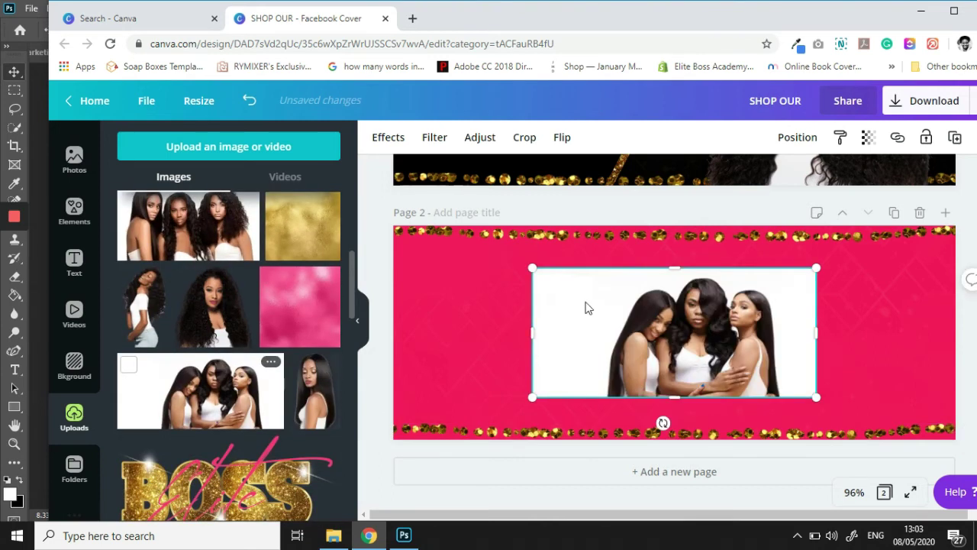
left_click(388, 138)
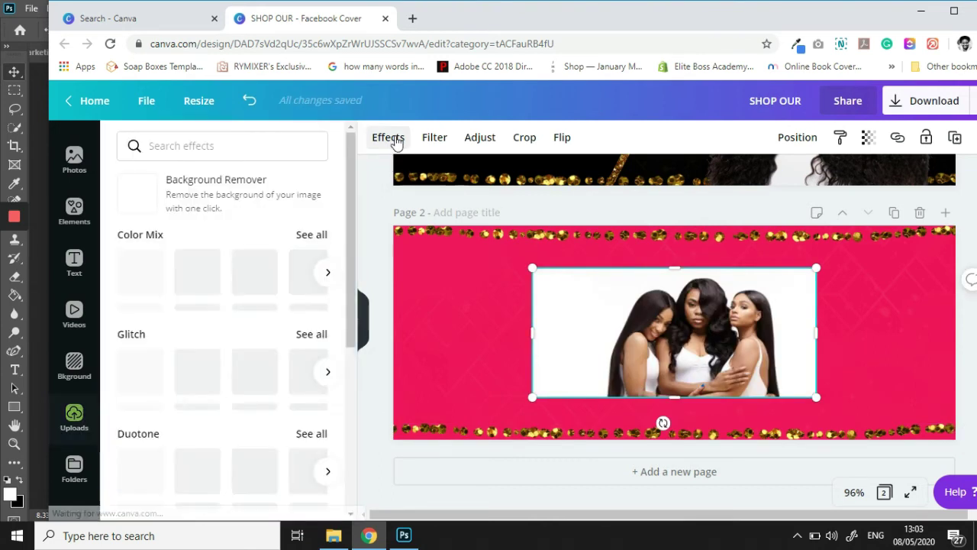
left_click(197, 192)
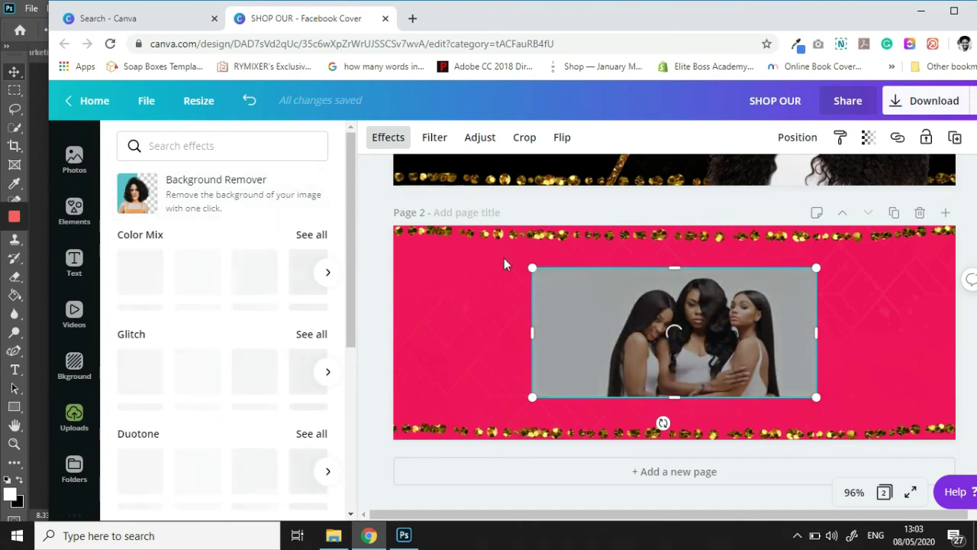
left_click(189, 199)
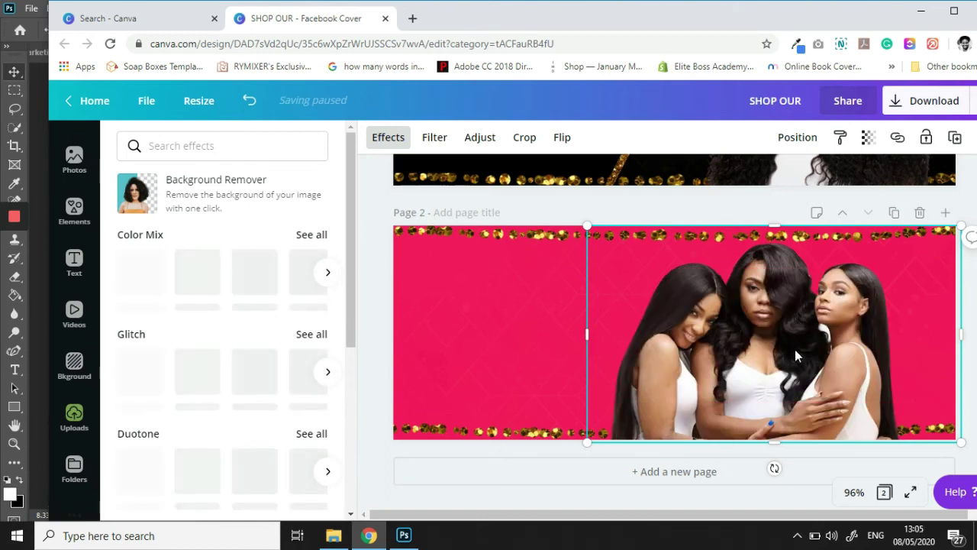
Move the photo to the right and enlarge it to the page's full height.
left_click_drag(795, 349, 808, 354)
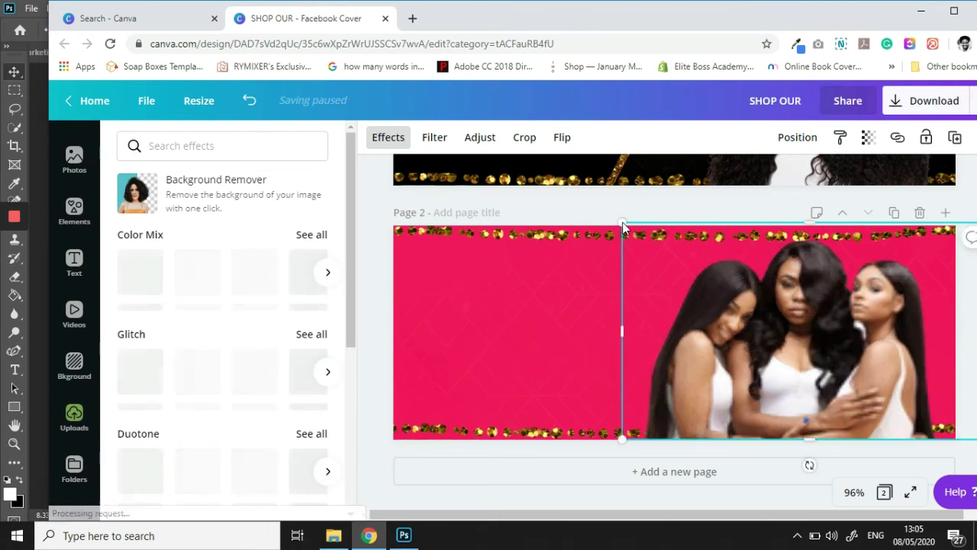
left_click_drag(614, 216, 602, 207)
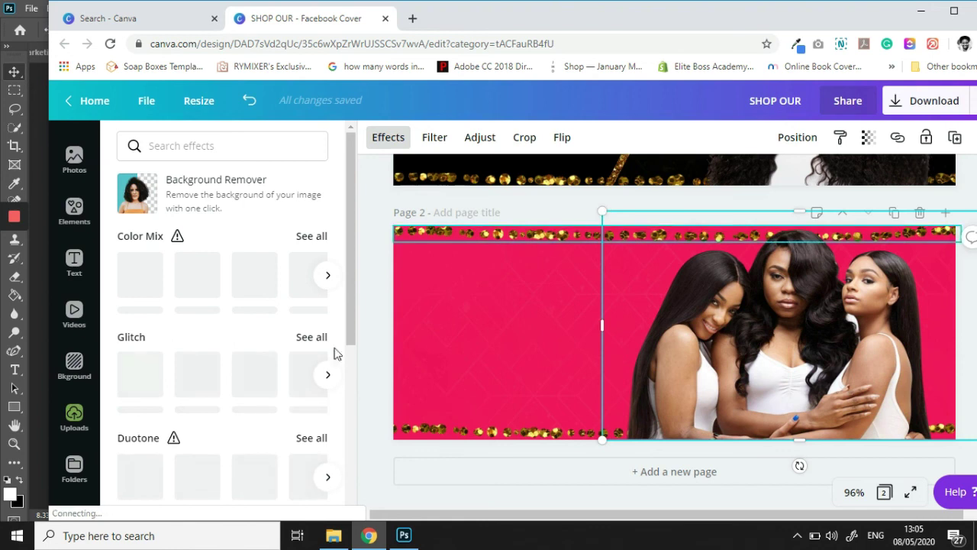
left_click(75, 261)
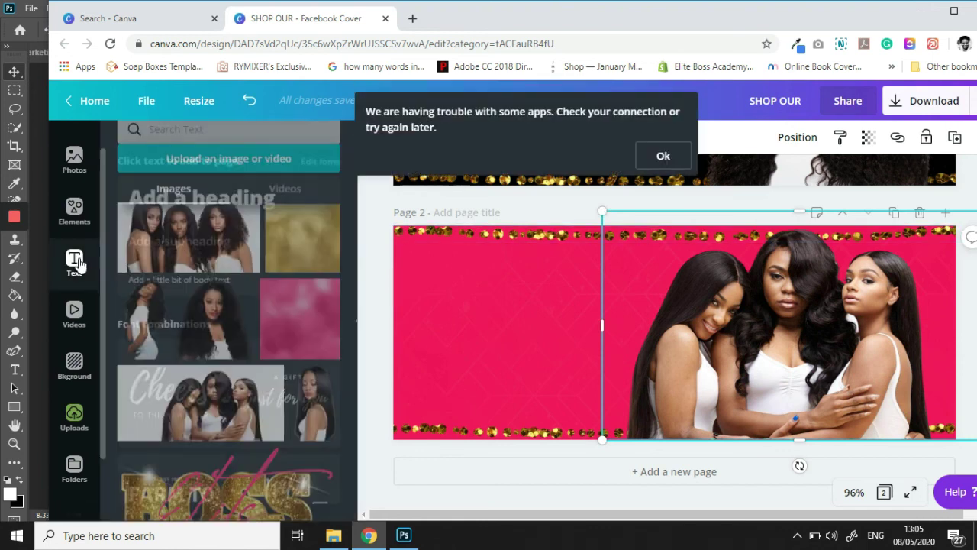
Add a 'BEAUTY IN' heading to page 2, enlarge it and set it in Anton.
left_click(661, 155)
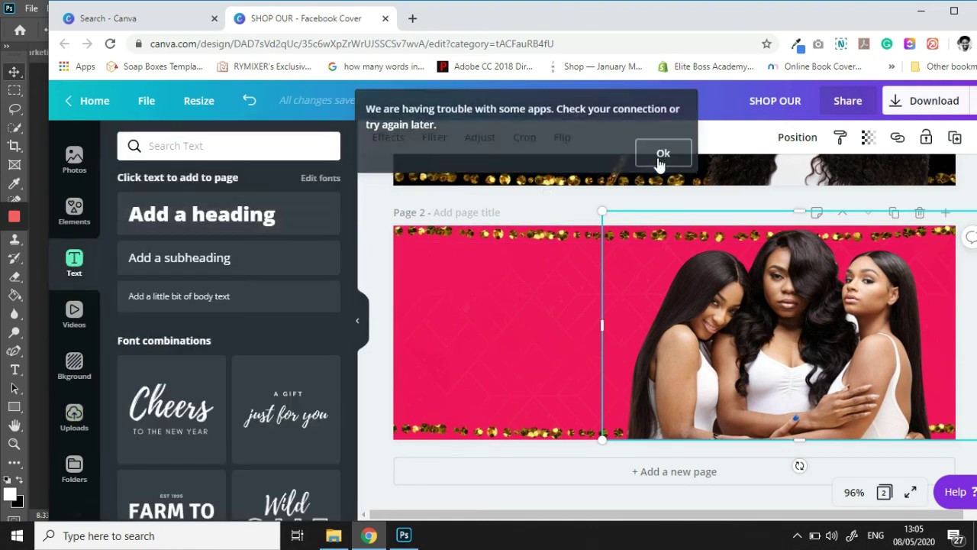
left_click(202, 214)
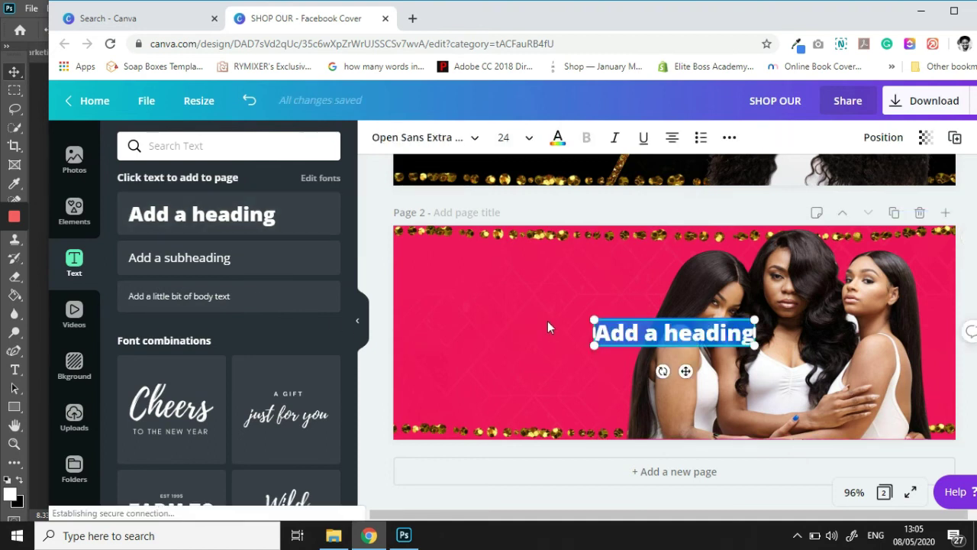
type("BEA")
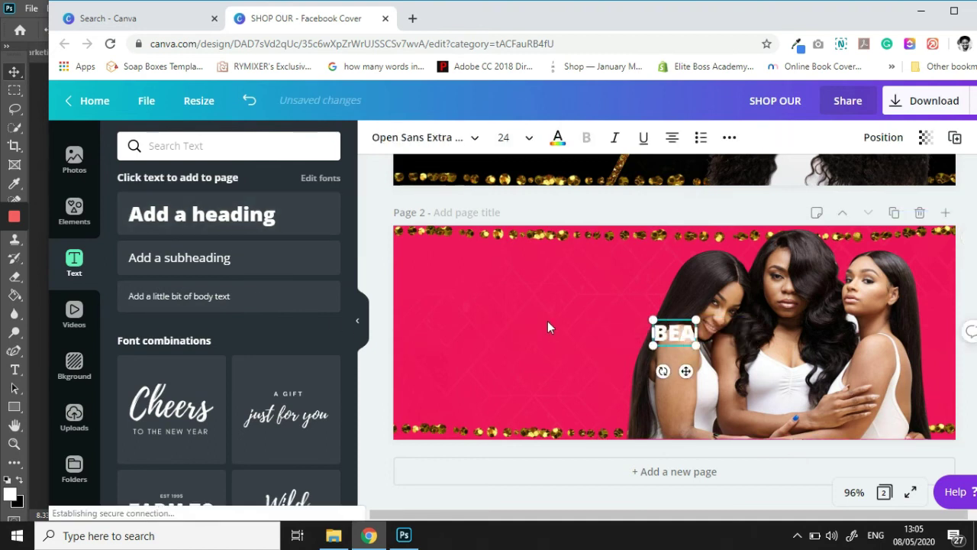
type("UTY I")
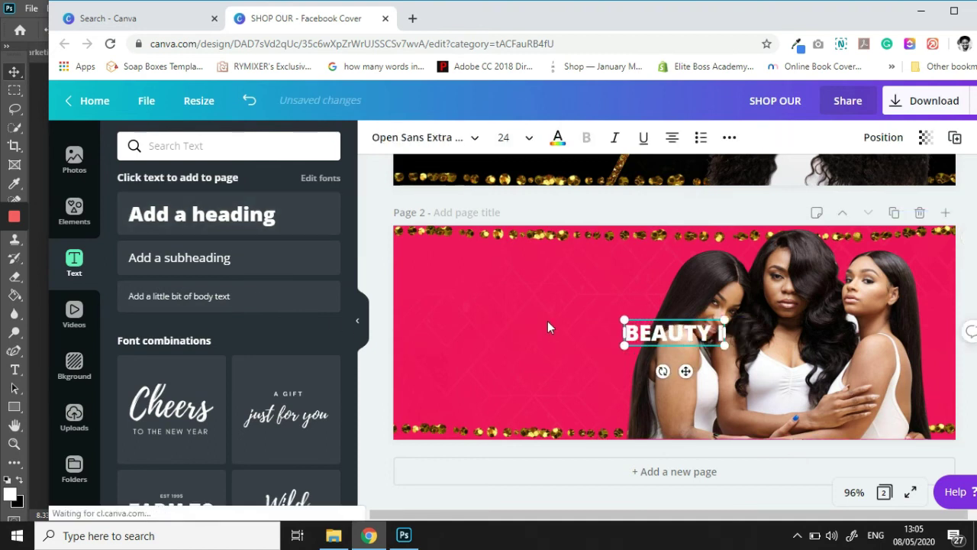
type("N")
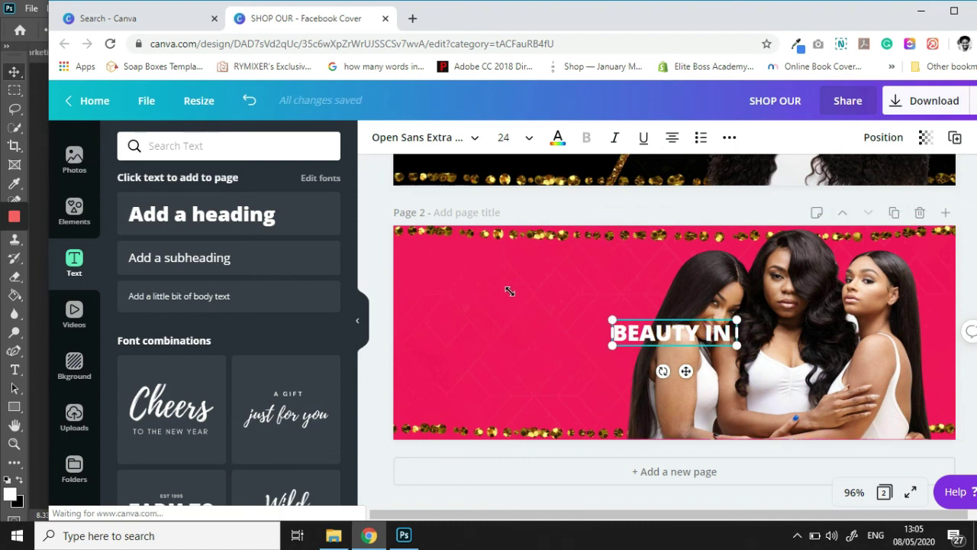
left_click_drag(510, 291, 511, 295)
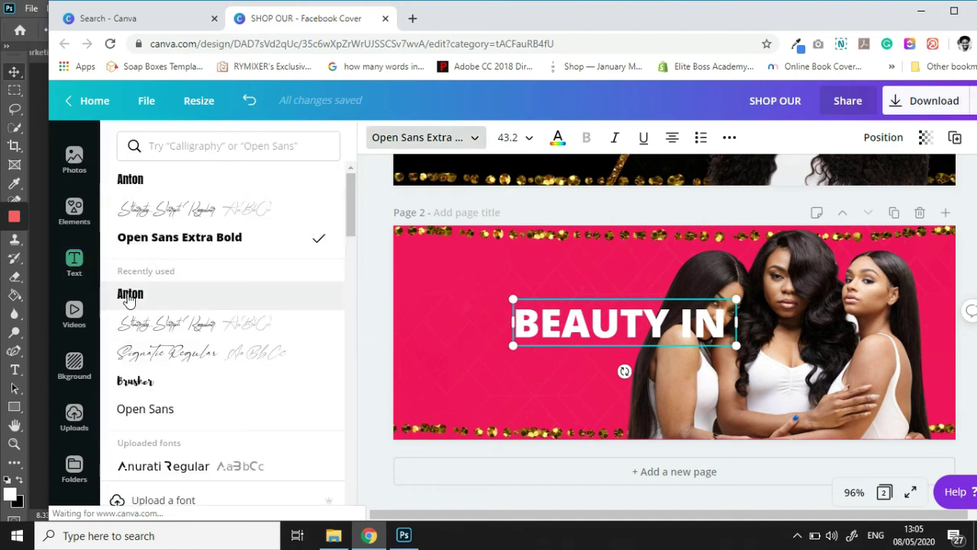
left_click(129, 296)
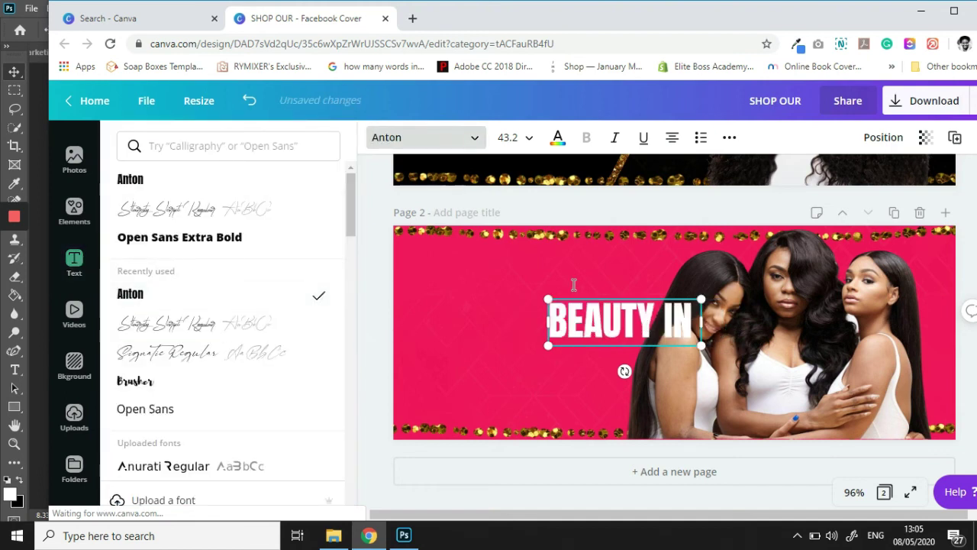
key("Escape")
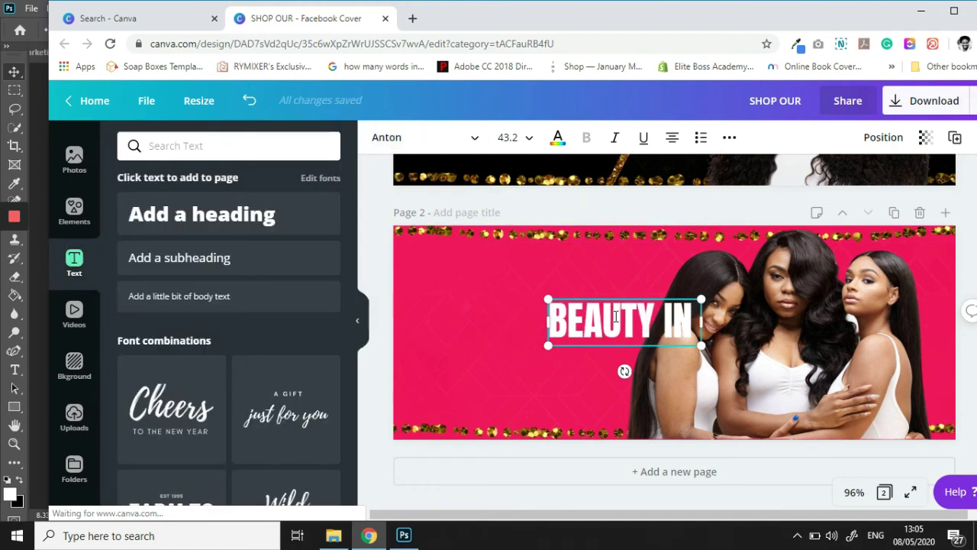
Move and enlarge the BEAUTY IN heading to the upper left, beside the models.
left_click(646, 207)
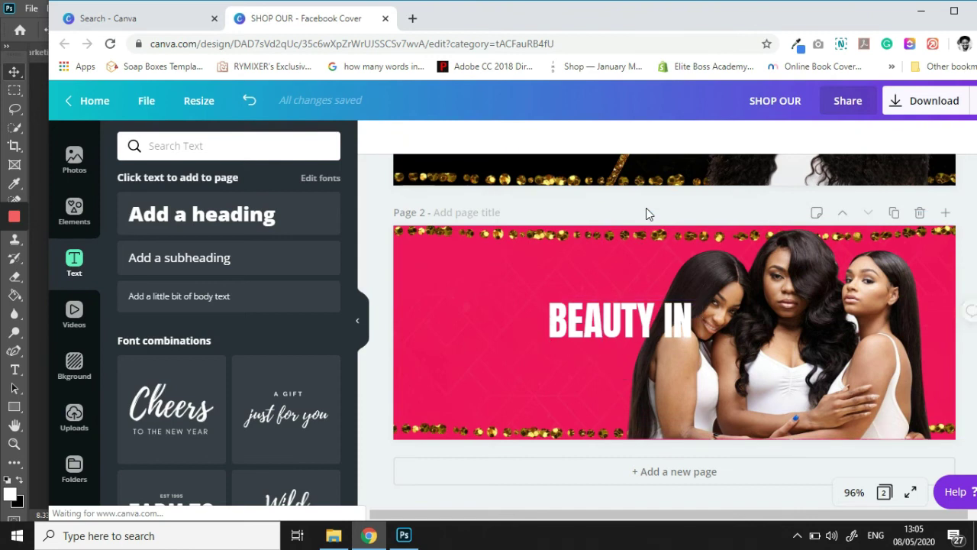
left_click(595, 327)
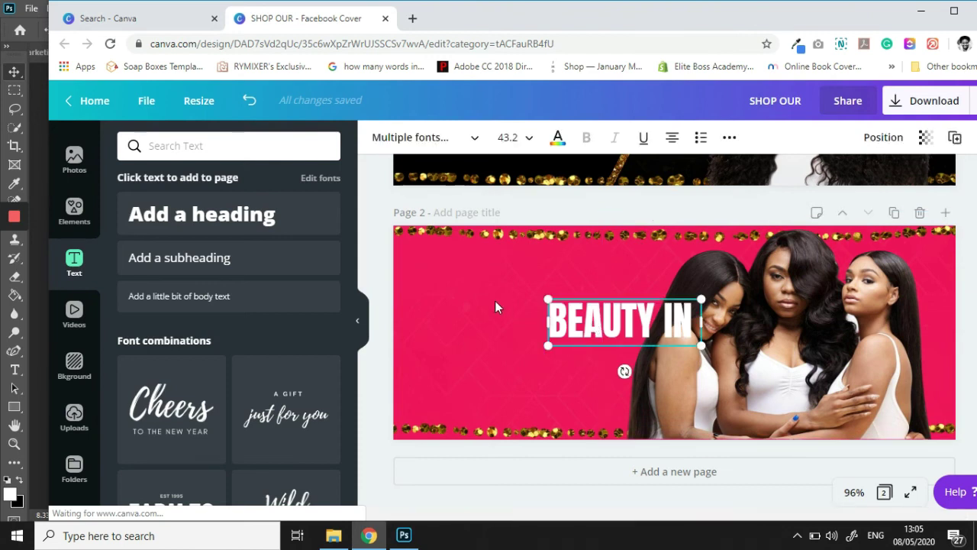
left_click_drag(593, 317, 490, 297)
left_click_drag(598, 326, 672, 348)
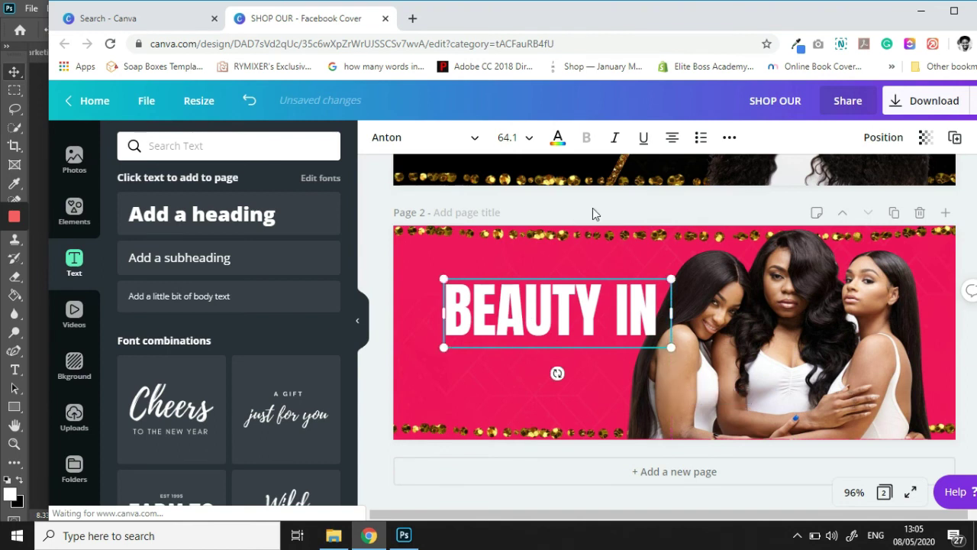
left_click(592, 209)
left_click(566, 302)
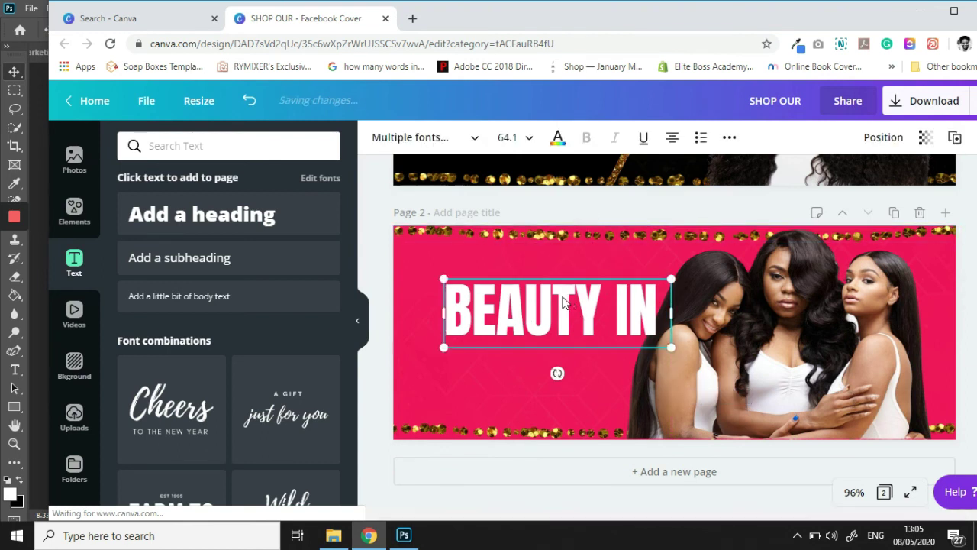
left_click_drag(561, 300, 562, 299)
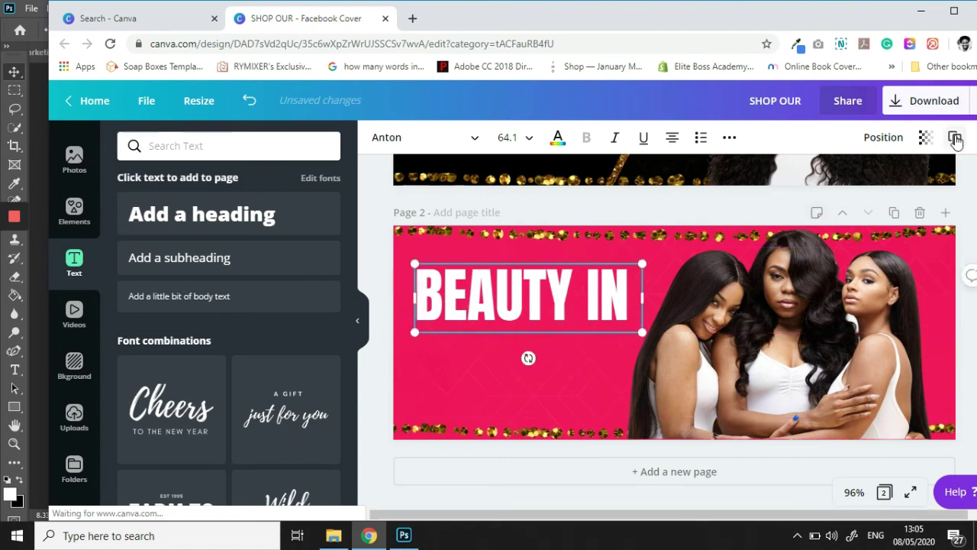
Duplicate the heading just below itself and retype the copy as 'EVERY STRAND'.
key("ctrl+d")
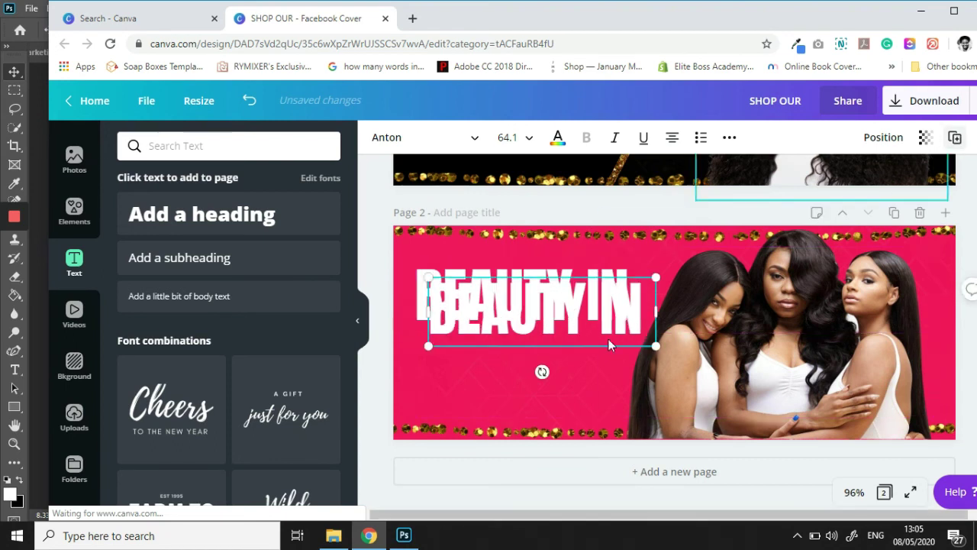
left_click_drag(516, 368, 516, 357)
left_click(518, 364)
type("E")
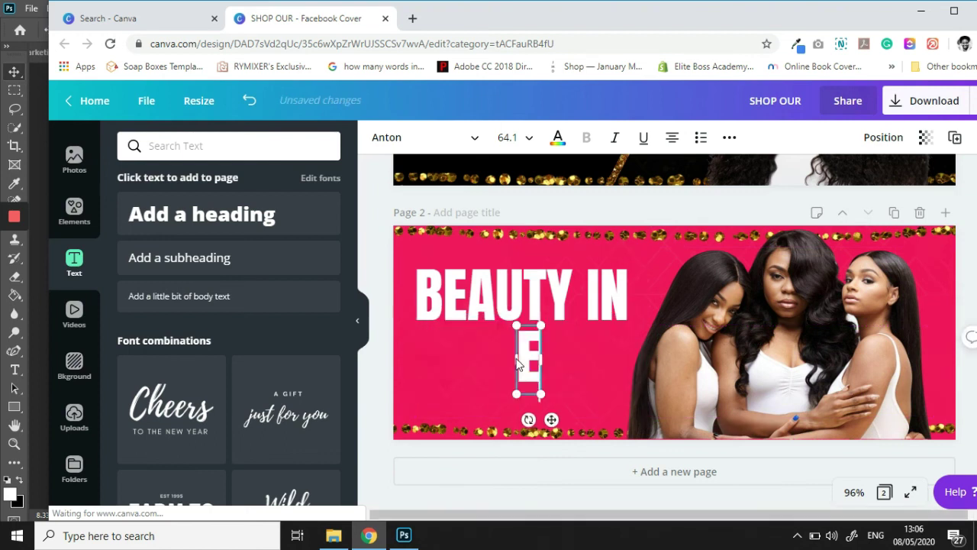
type("VERY STRAND")
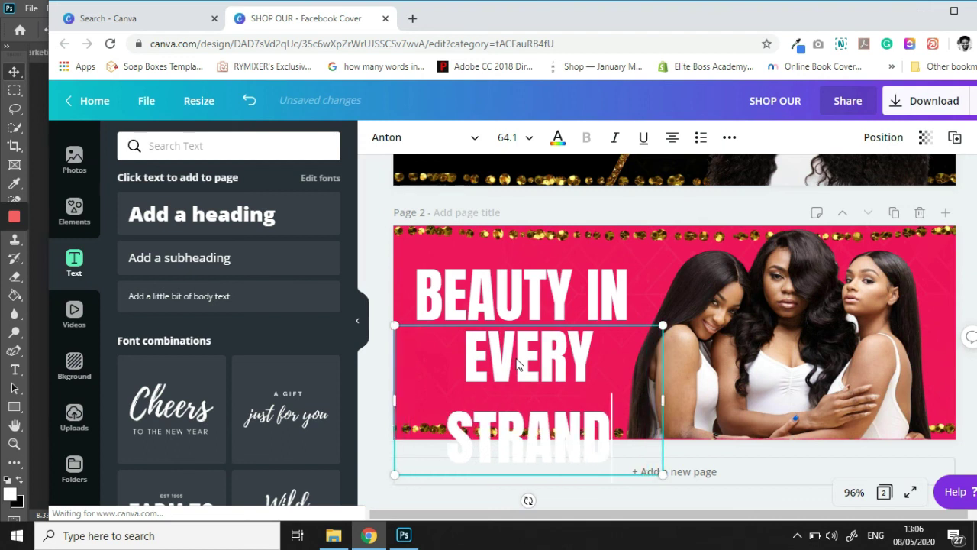
Set EVERY STRAND to font size 36 and nudge BEAUTY IN to align above it.
left_click(522, 138)
scroll(523, 330, "down", 4)
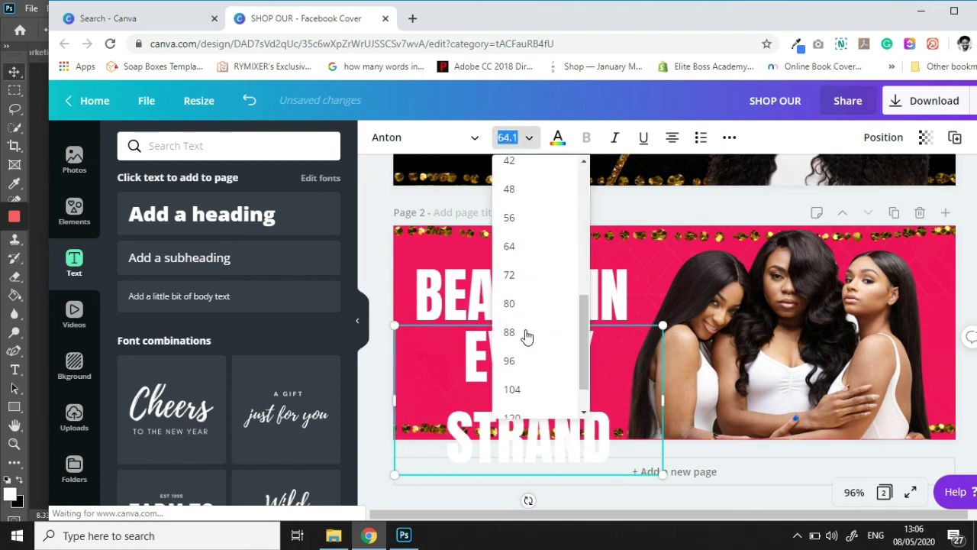
left_click(511, 218)
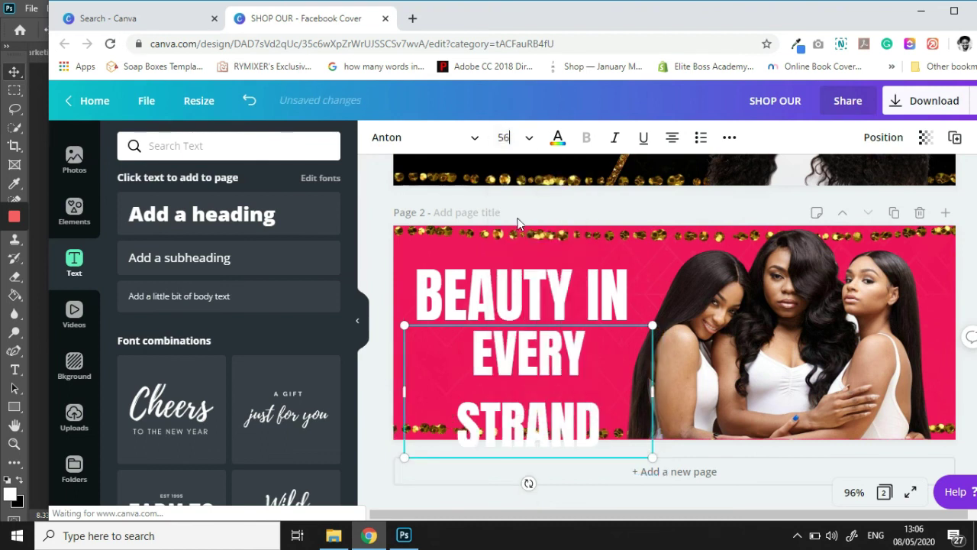
left_click(529, 139)
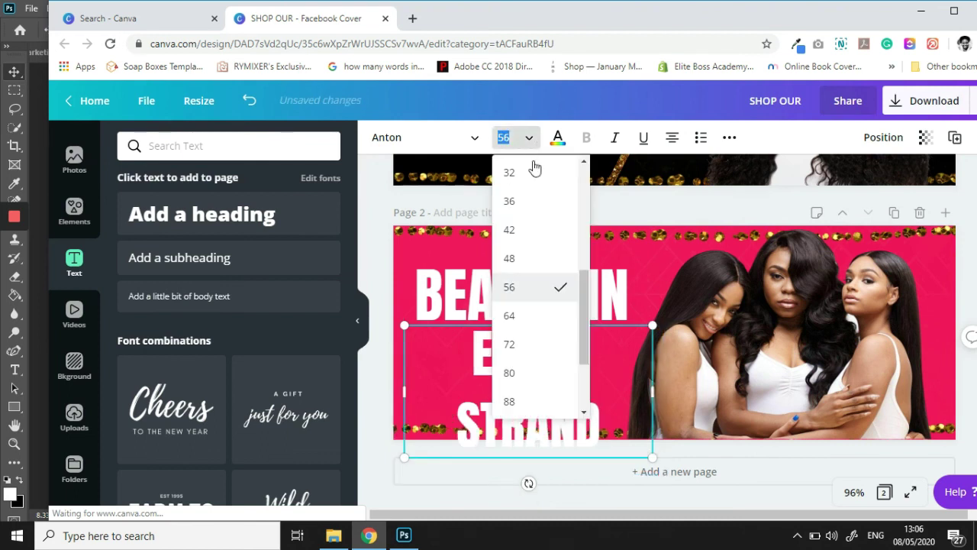
left_click(533, 202)
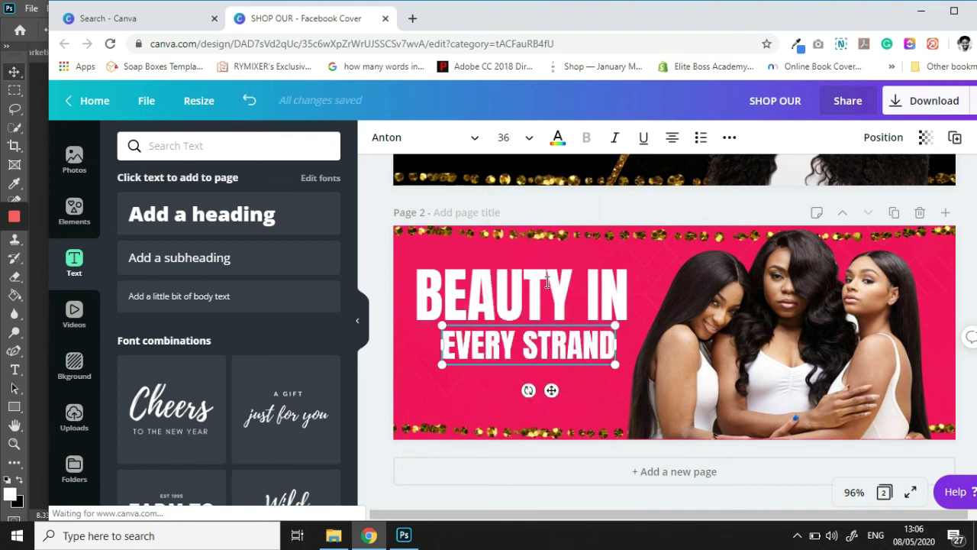
left_click(591, 204)
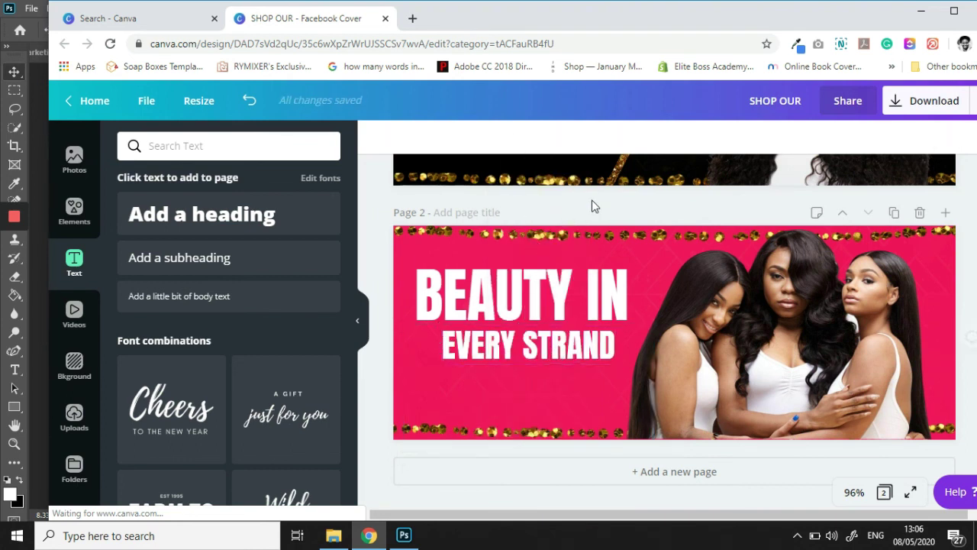
left_click(554, 317)
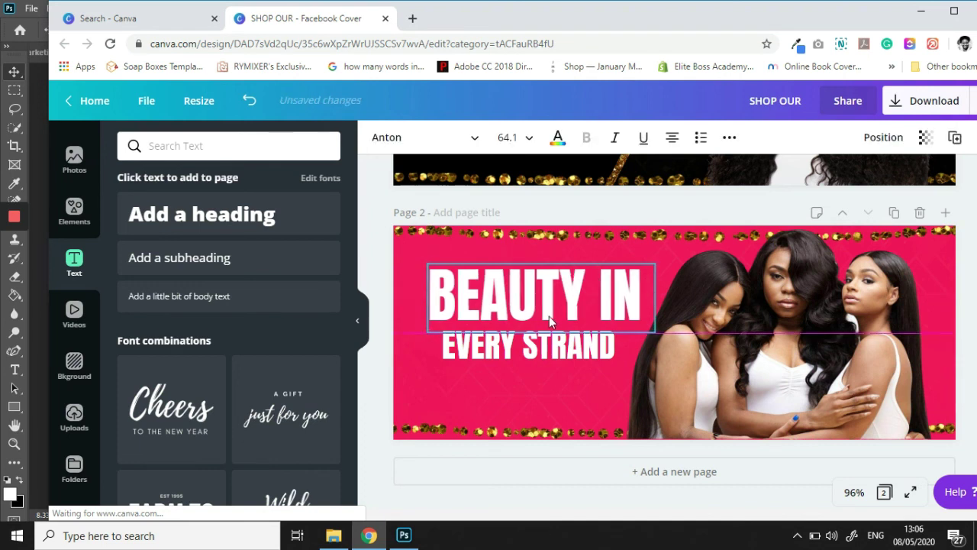
left_click_drag(549, 316, 558, 321)
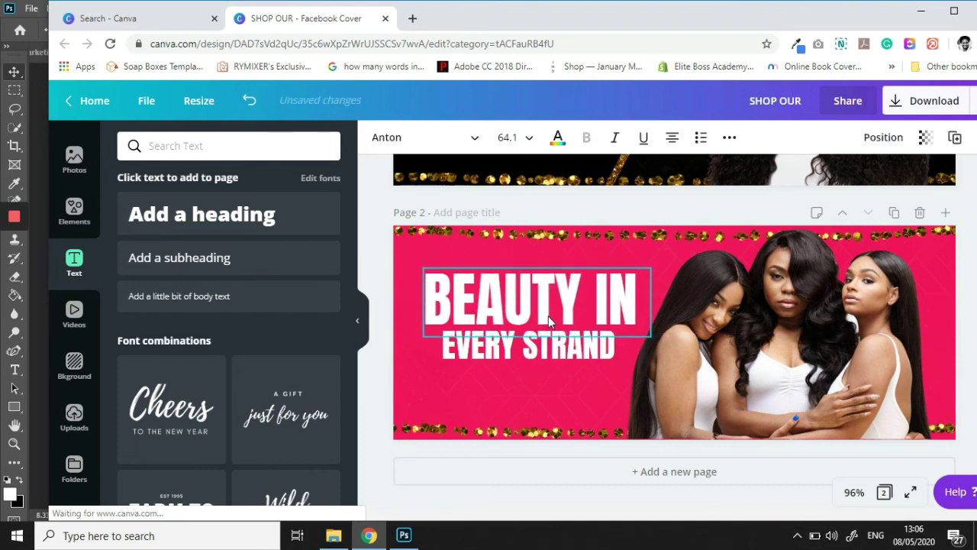
Flatten a square shape into a thin black bar centred under EVERY STRAND.
left_click(74, 210)
left_click(209, 481)
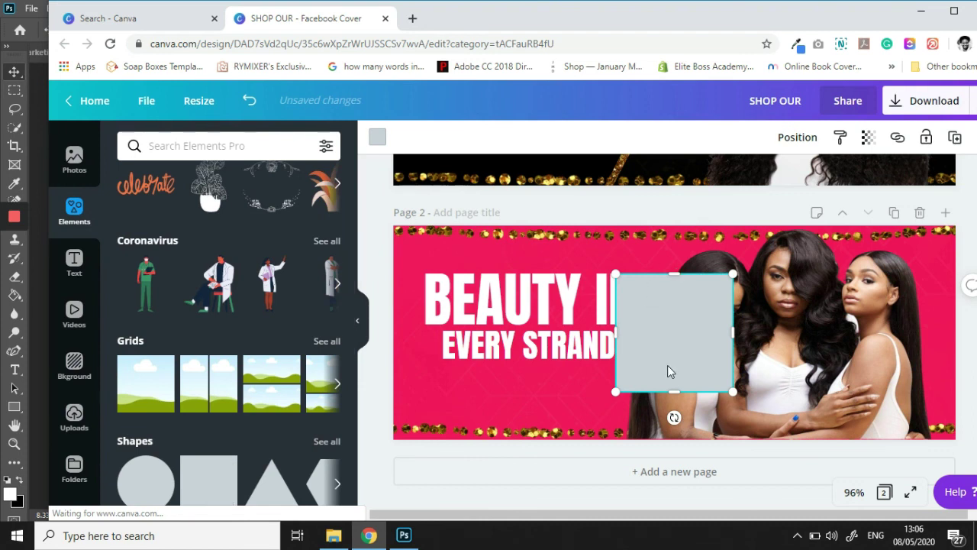
left_click_drag(673, 274, 649, 375)
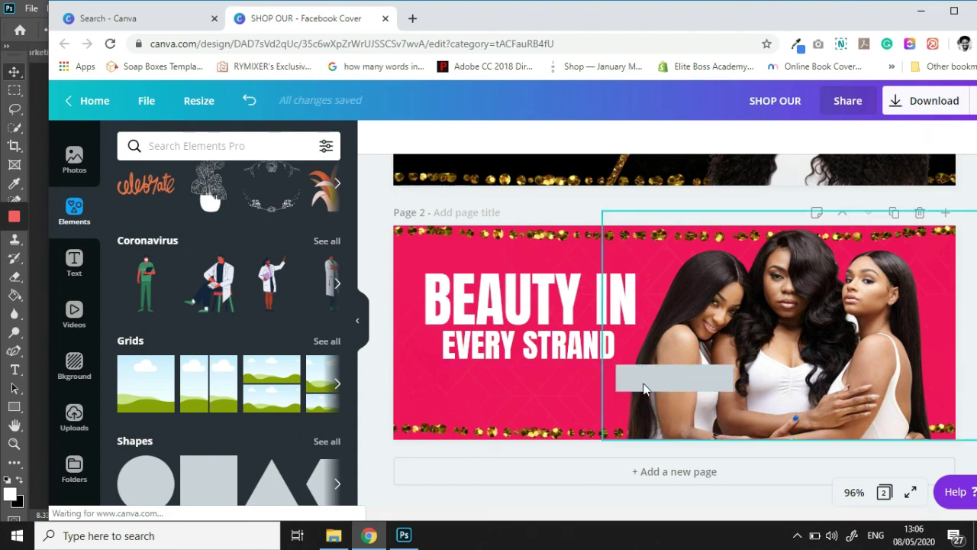
left_click_drag(647, 378, 501, 386)
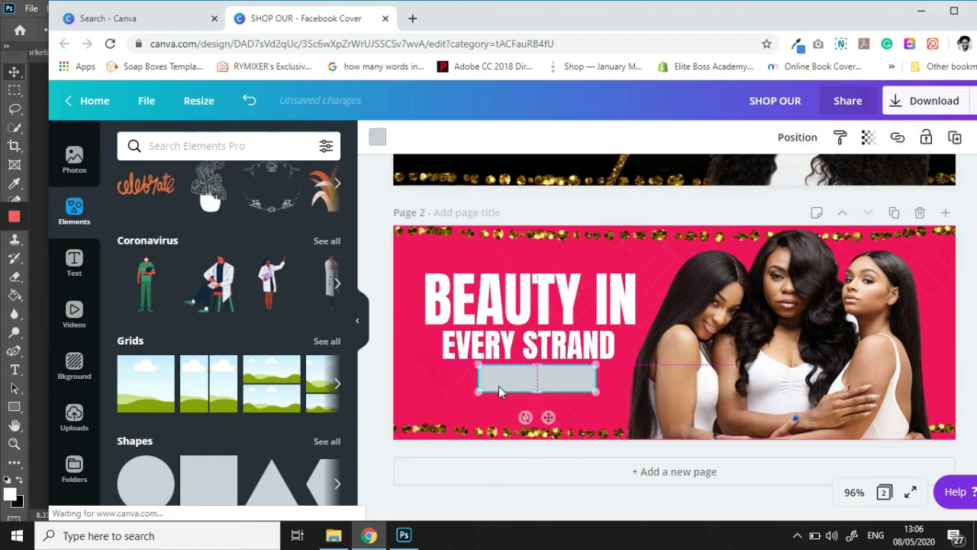
left_click(378, 137)
left_click(135, 285)
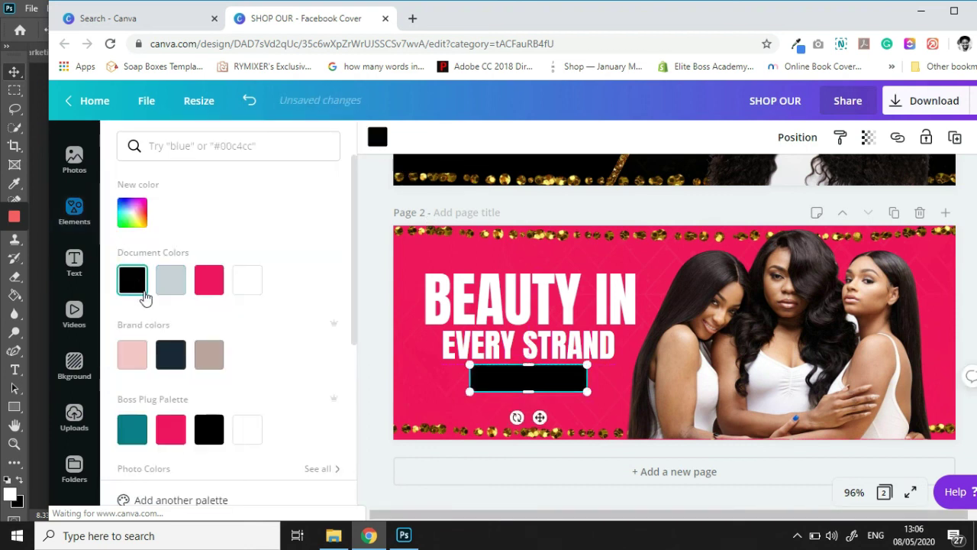
left_click(74, 263)
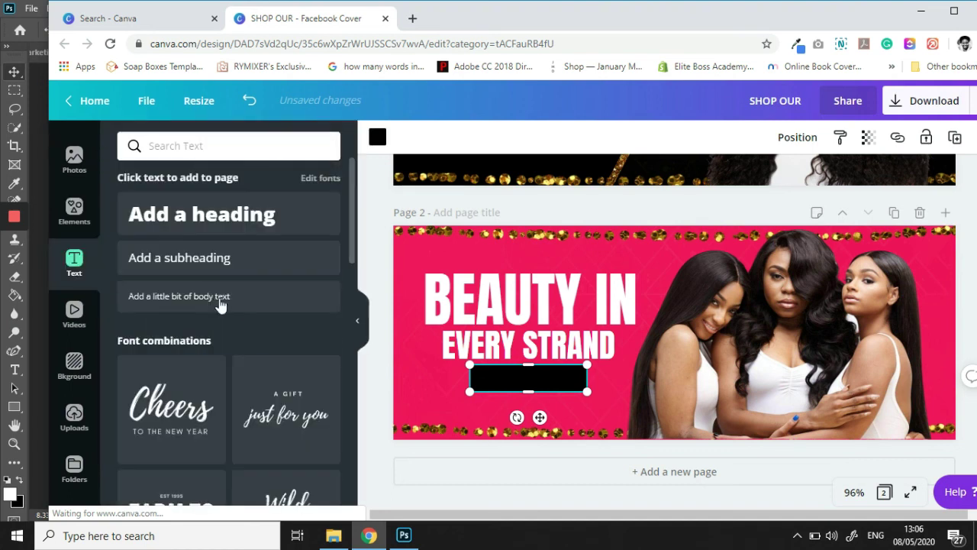
Add a white 'SHOP NOW!' heading in Anton, size 18, centred on the black bar.
left_click(206, 217)
type("SH")
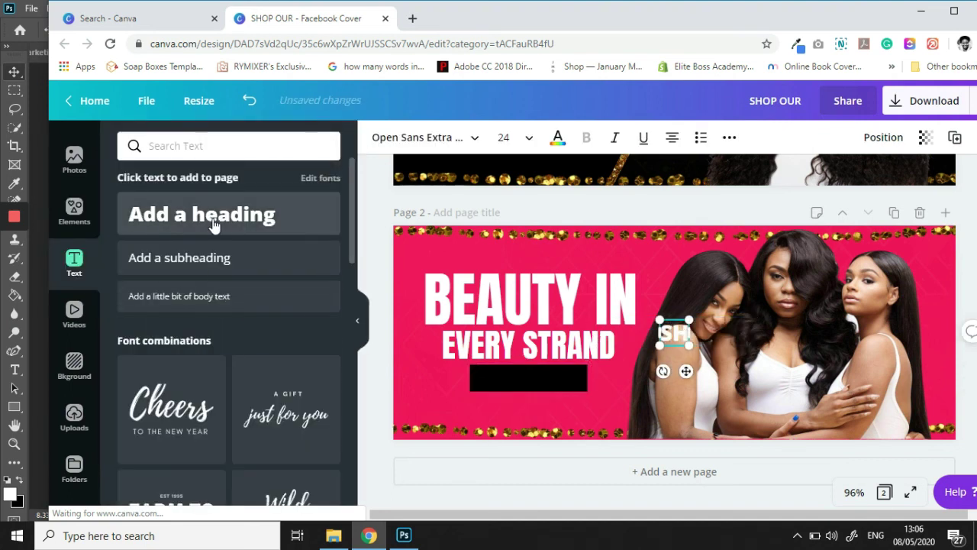
type("OP NOW")
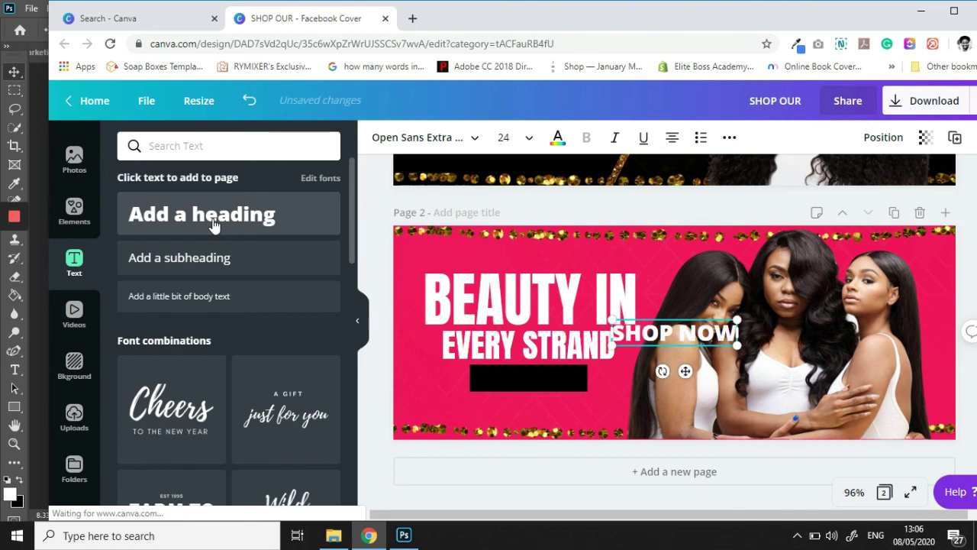
type("!")
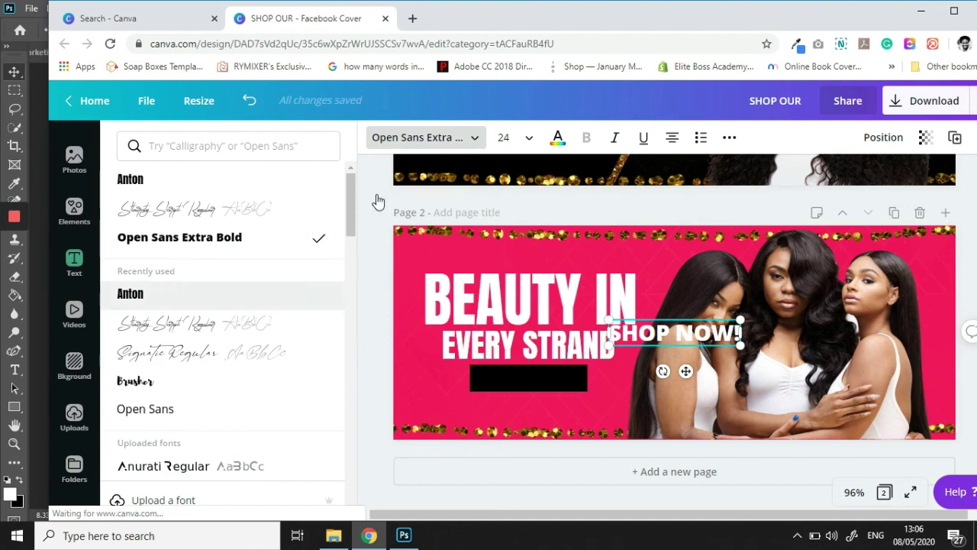
left_click(130, 293)
left_click(527, 138)
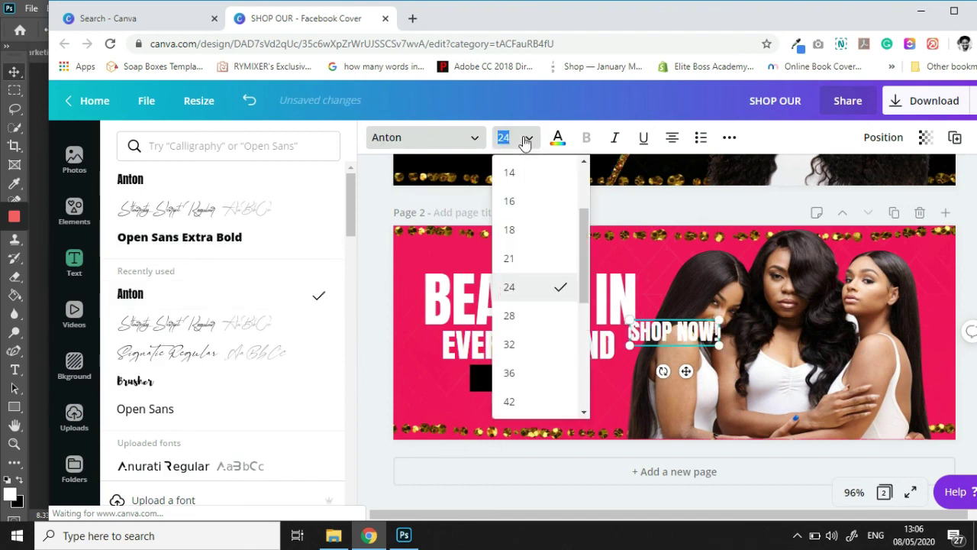
left_click(535, 229)
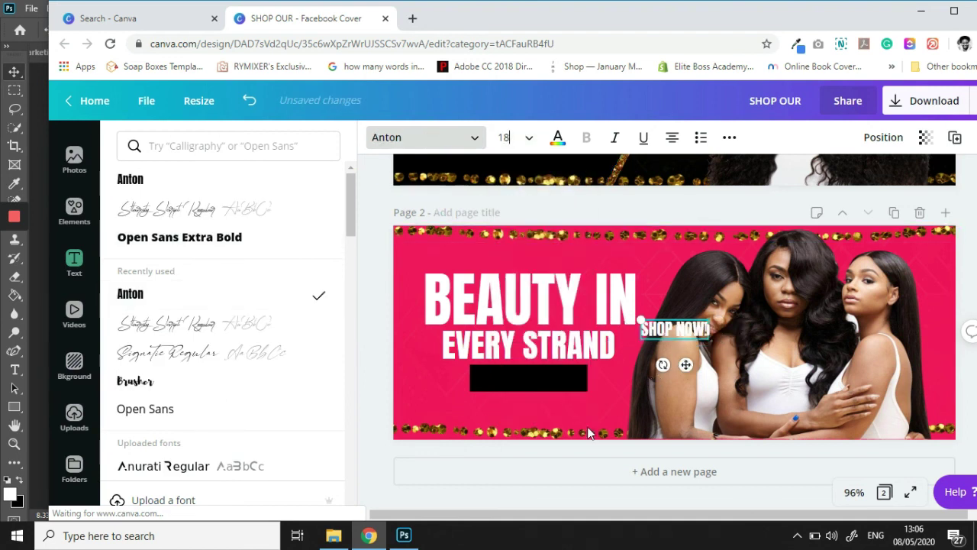
left_click_drag(686, 365, 554, 394)
Scroll the canvas up and down to view both the black and pink cover pages.
scroll(752, 451, "up", 3)
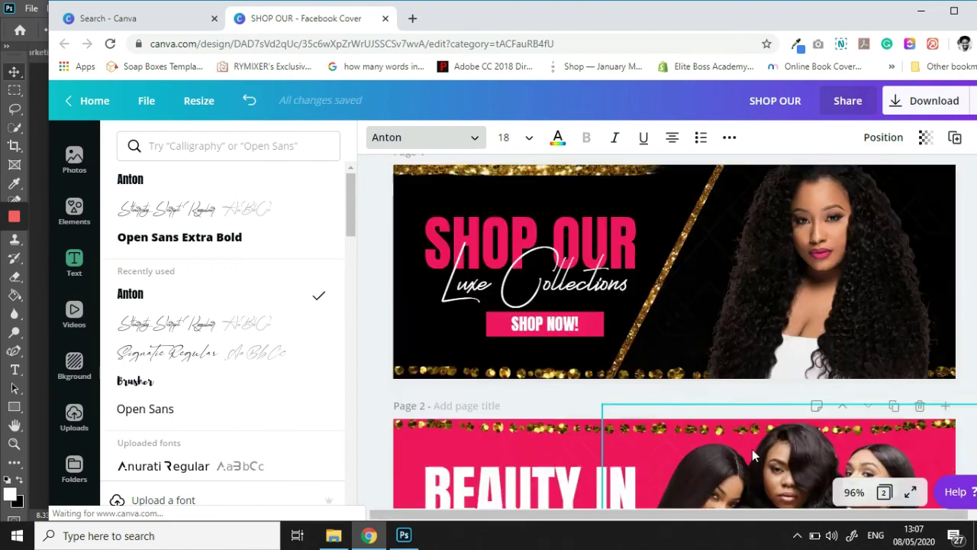
scroll(753, 451, "down", 3)
scroll(752, 451, "up", 3)
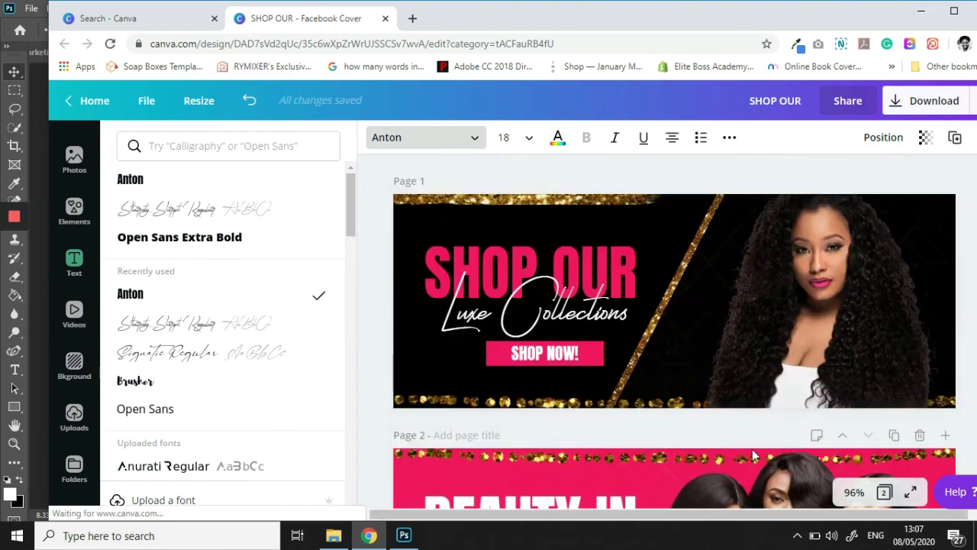
scroll(752, 451, "down", 3)
scroll(752, 449, "up", 3)
scroll(751, 450, "down", 3)
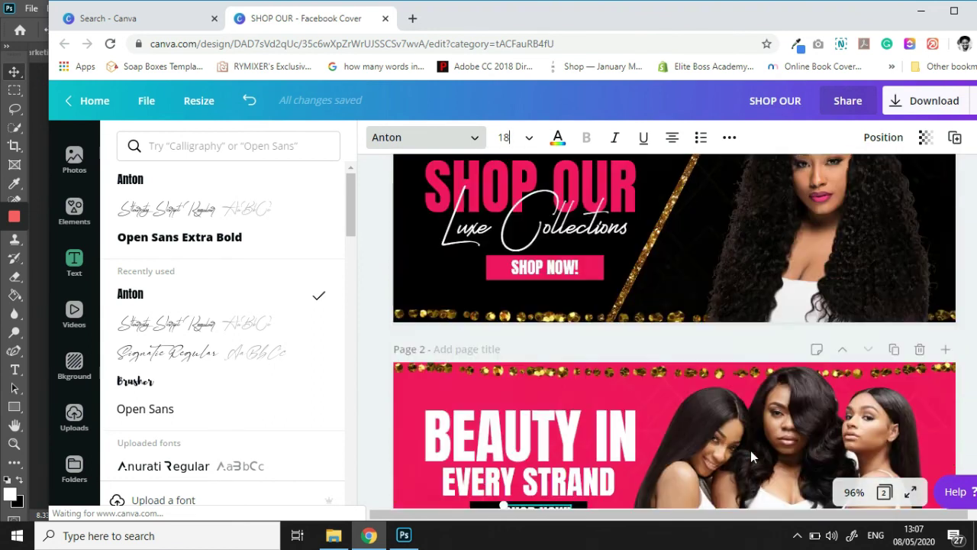